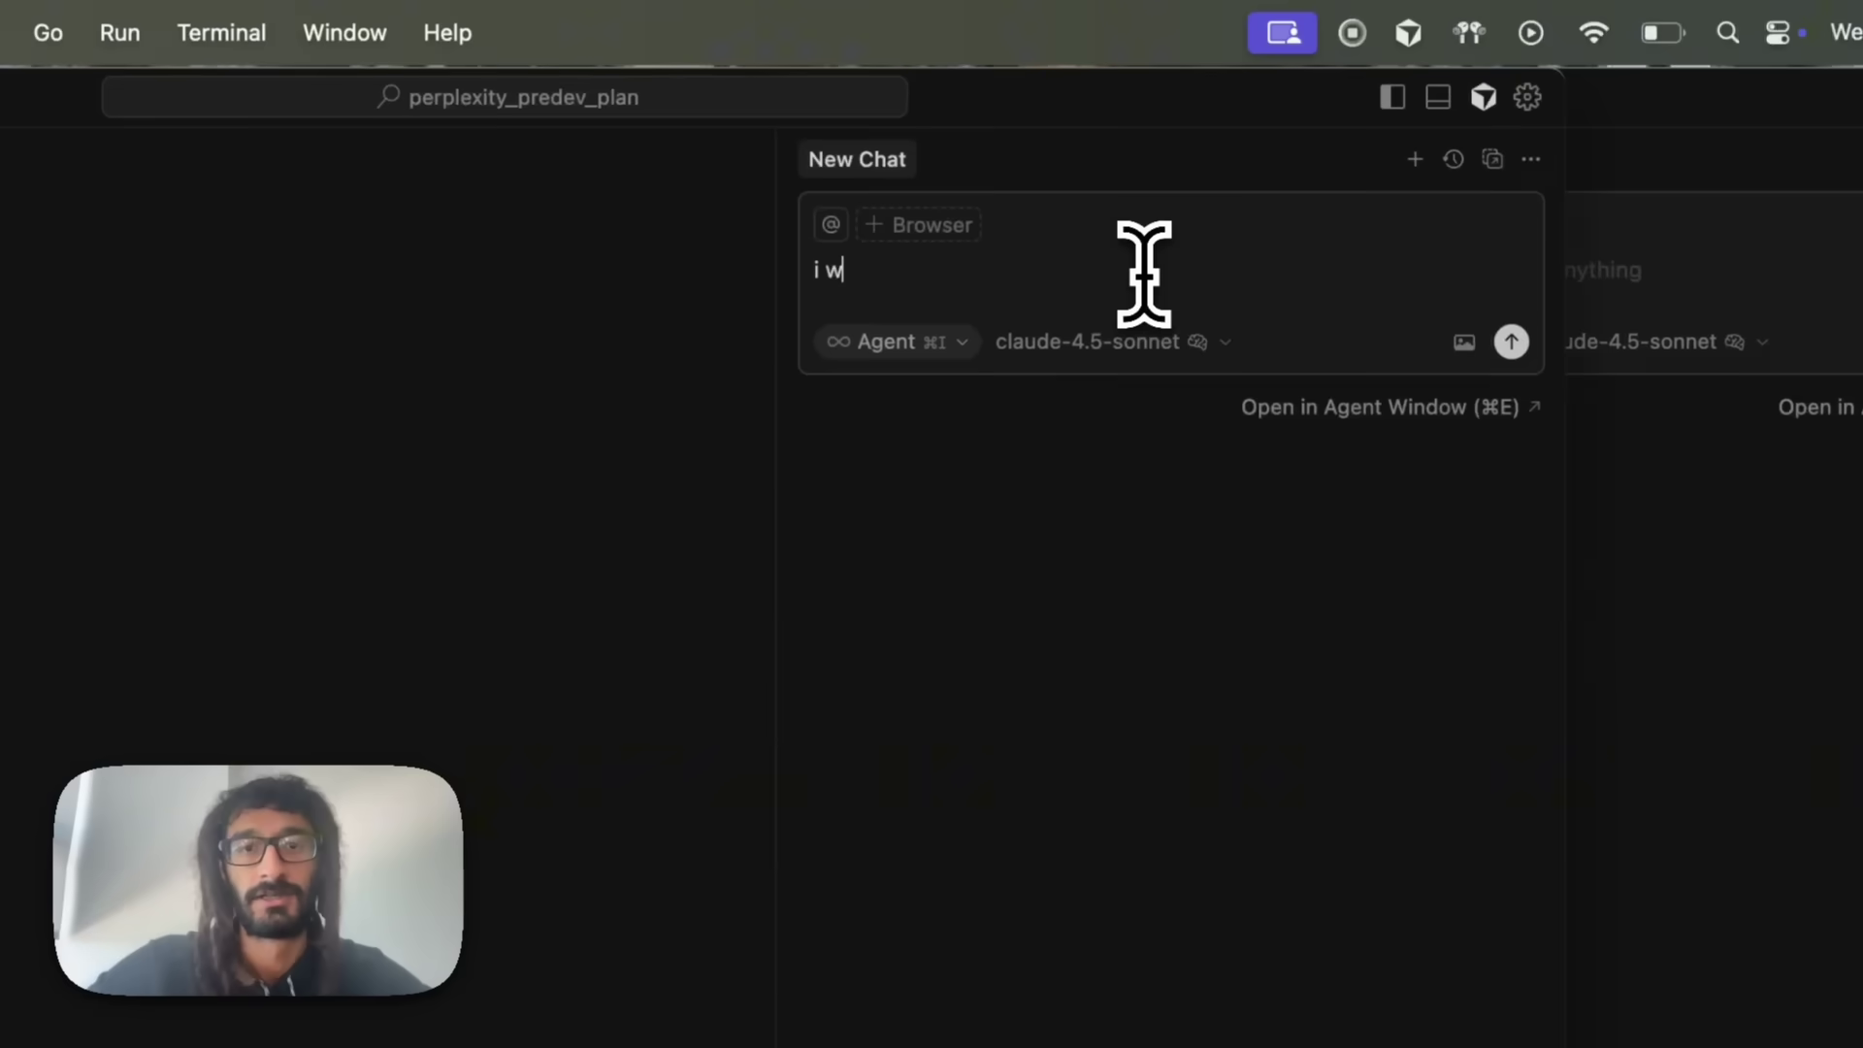
text(ant to build a perplexity clone using pre.dev fastspec)
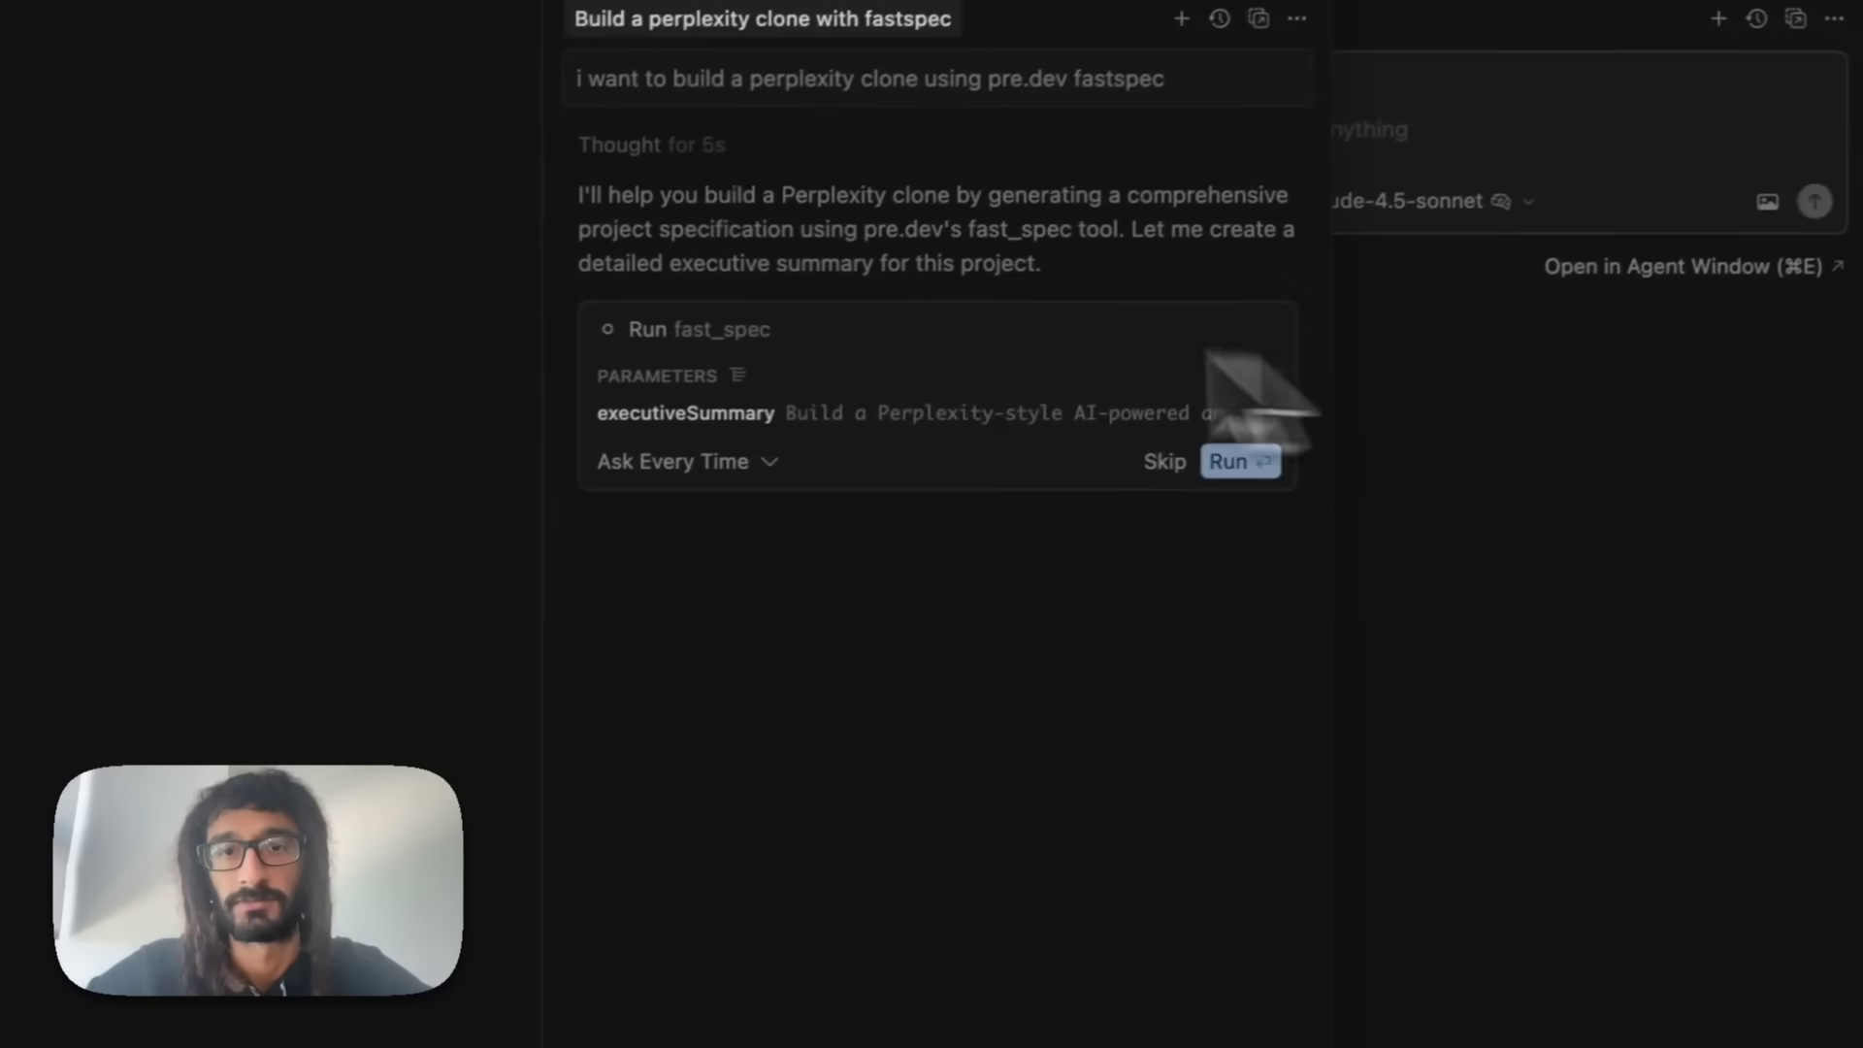
Step: Approve the pre.dev fast_spec run for the Perplexity clone and switch the second chat to Plan mode
click(1314, 427)
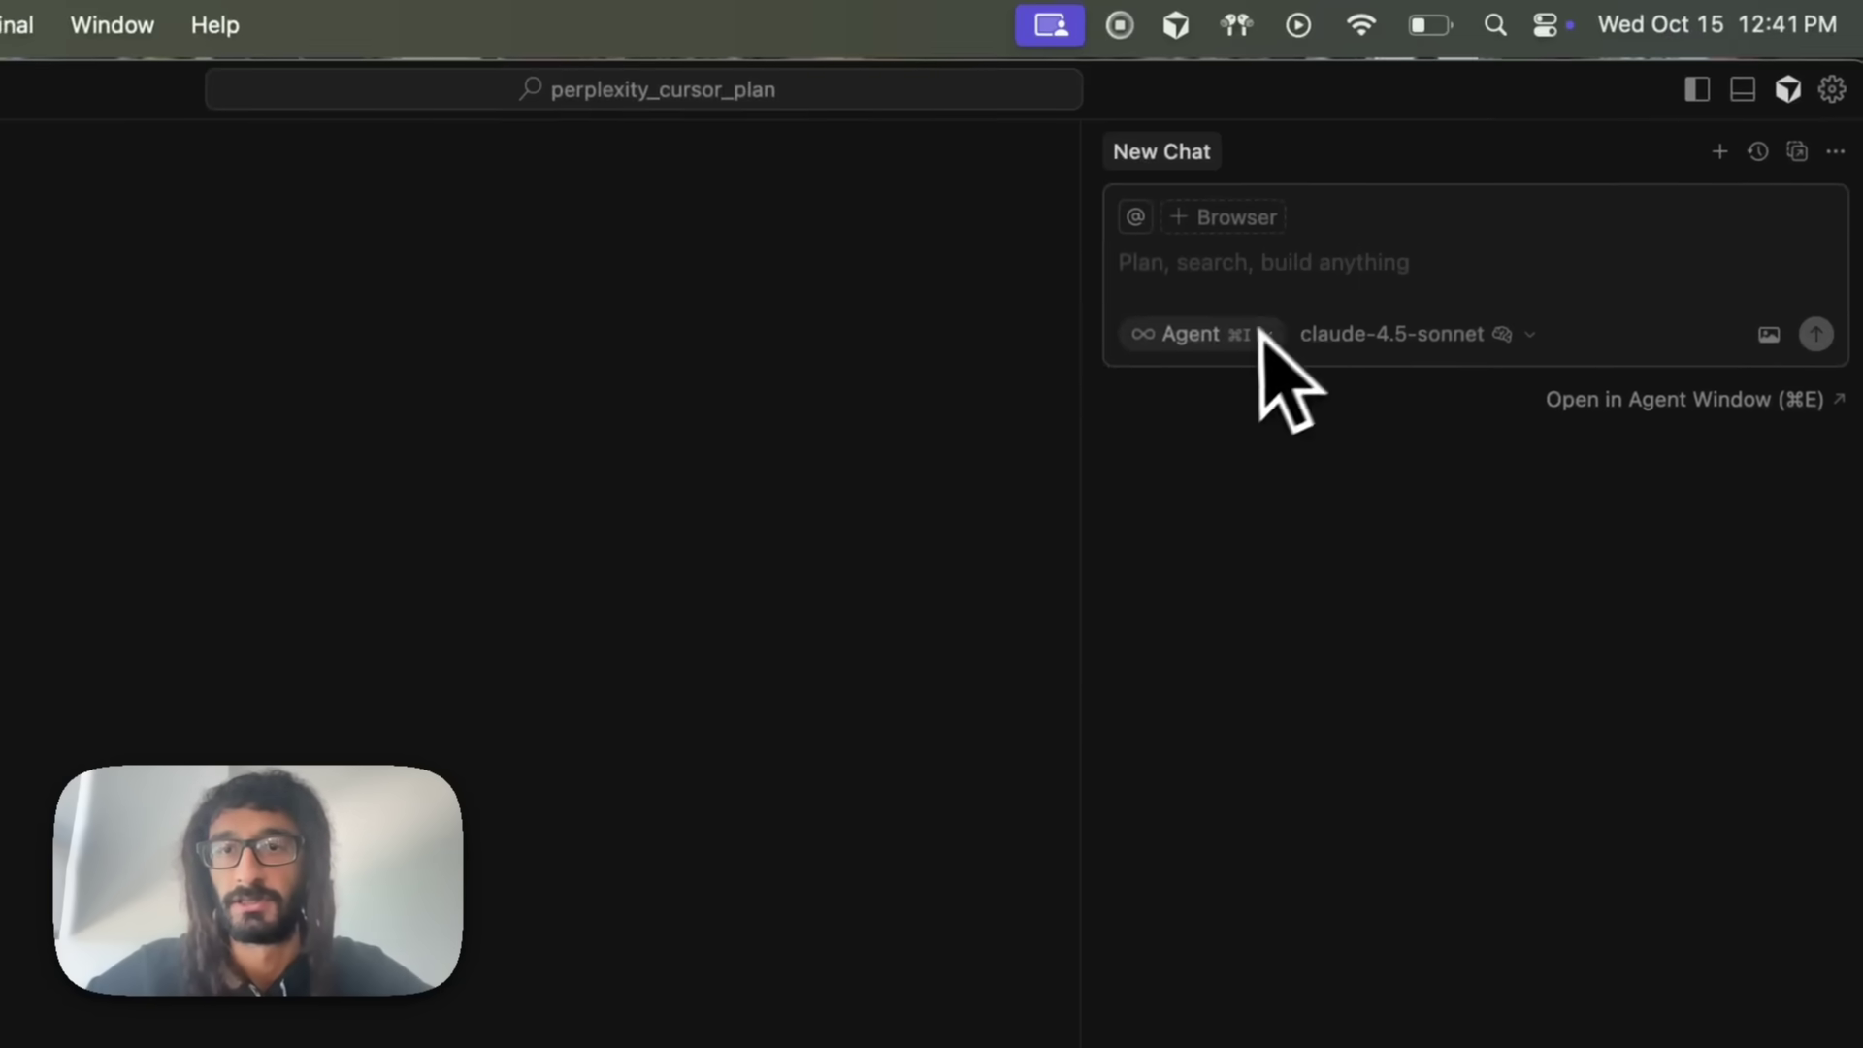
click(1258, 341)
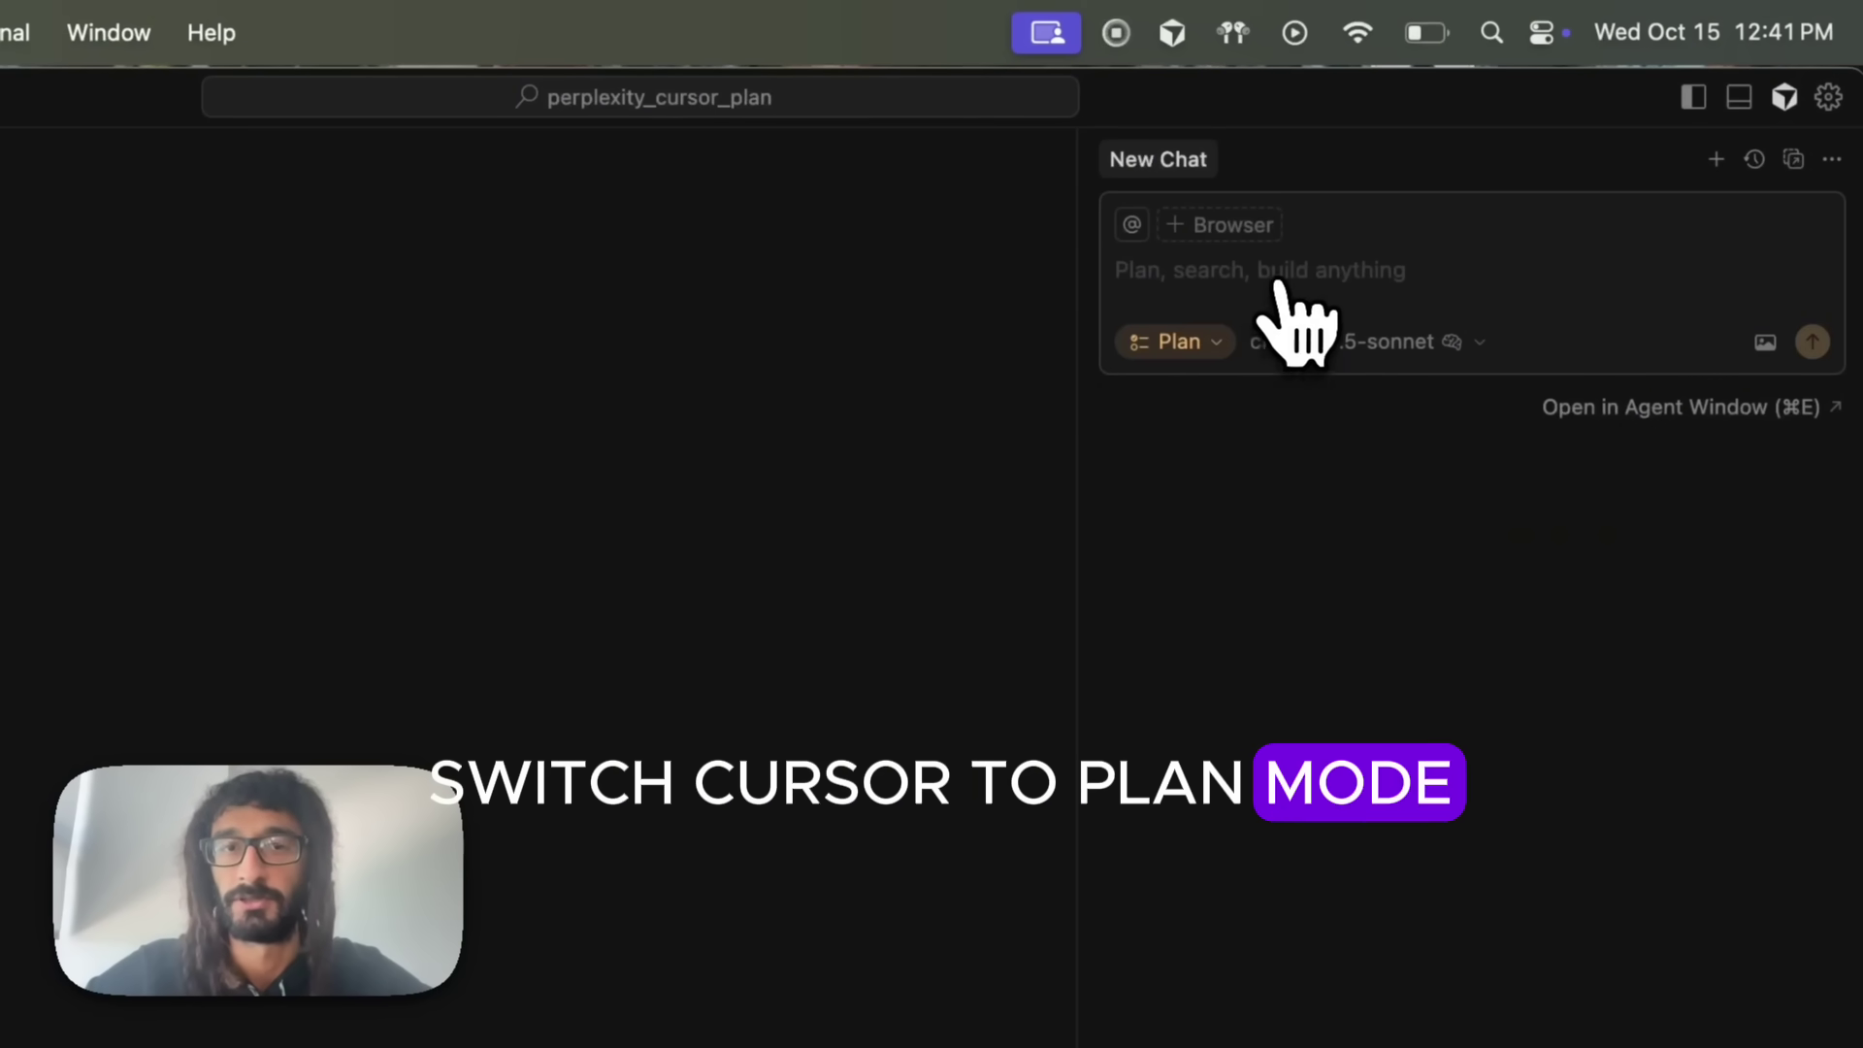
text(i w)
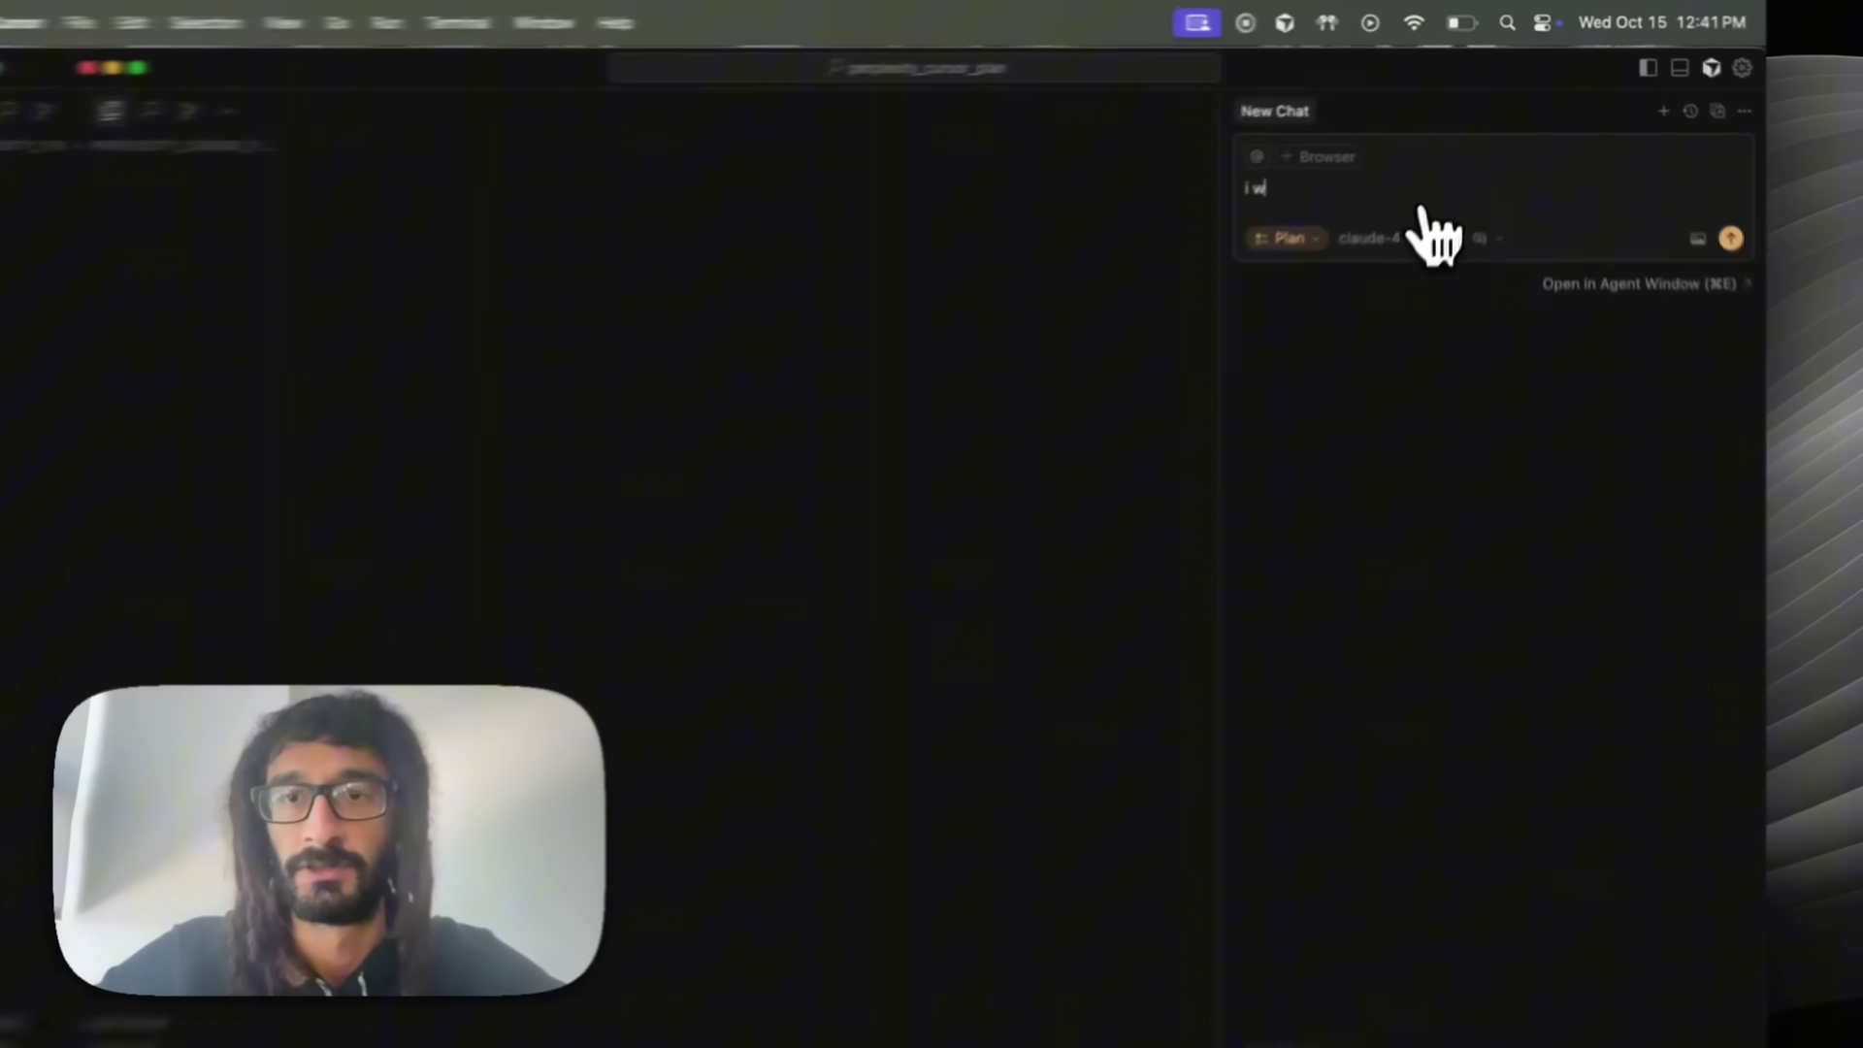
text(ant to build a perplexity clone using pre.dev fa)
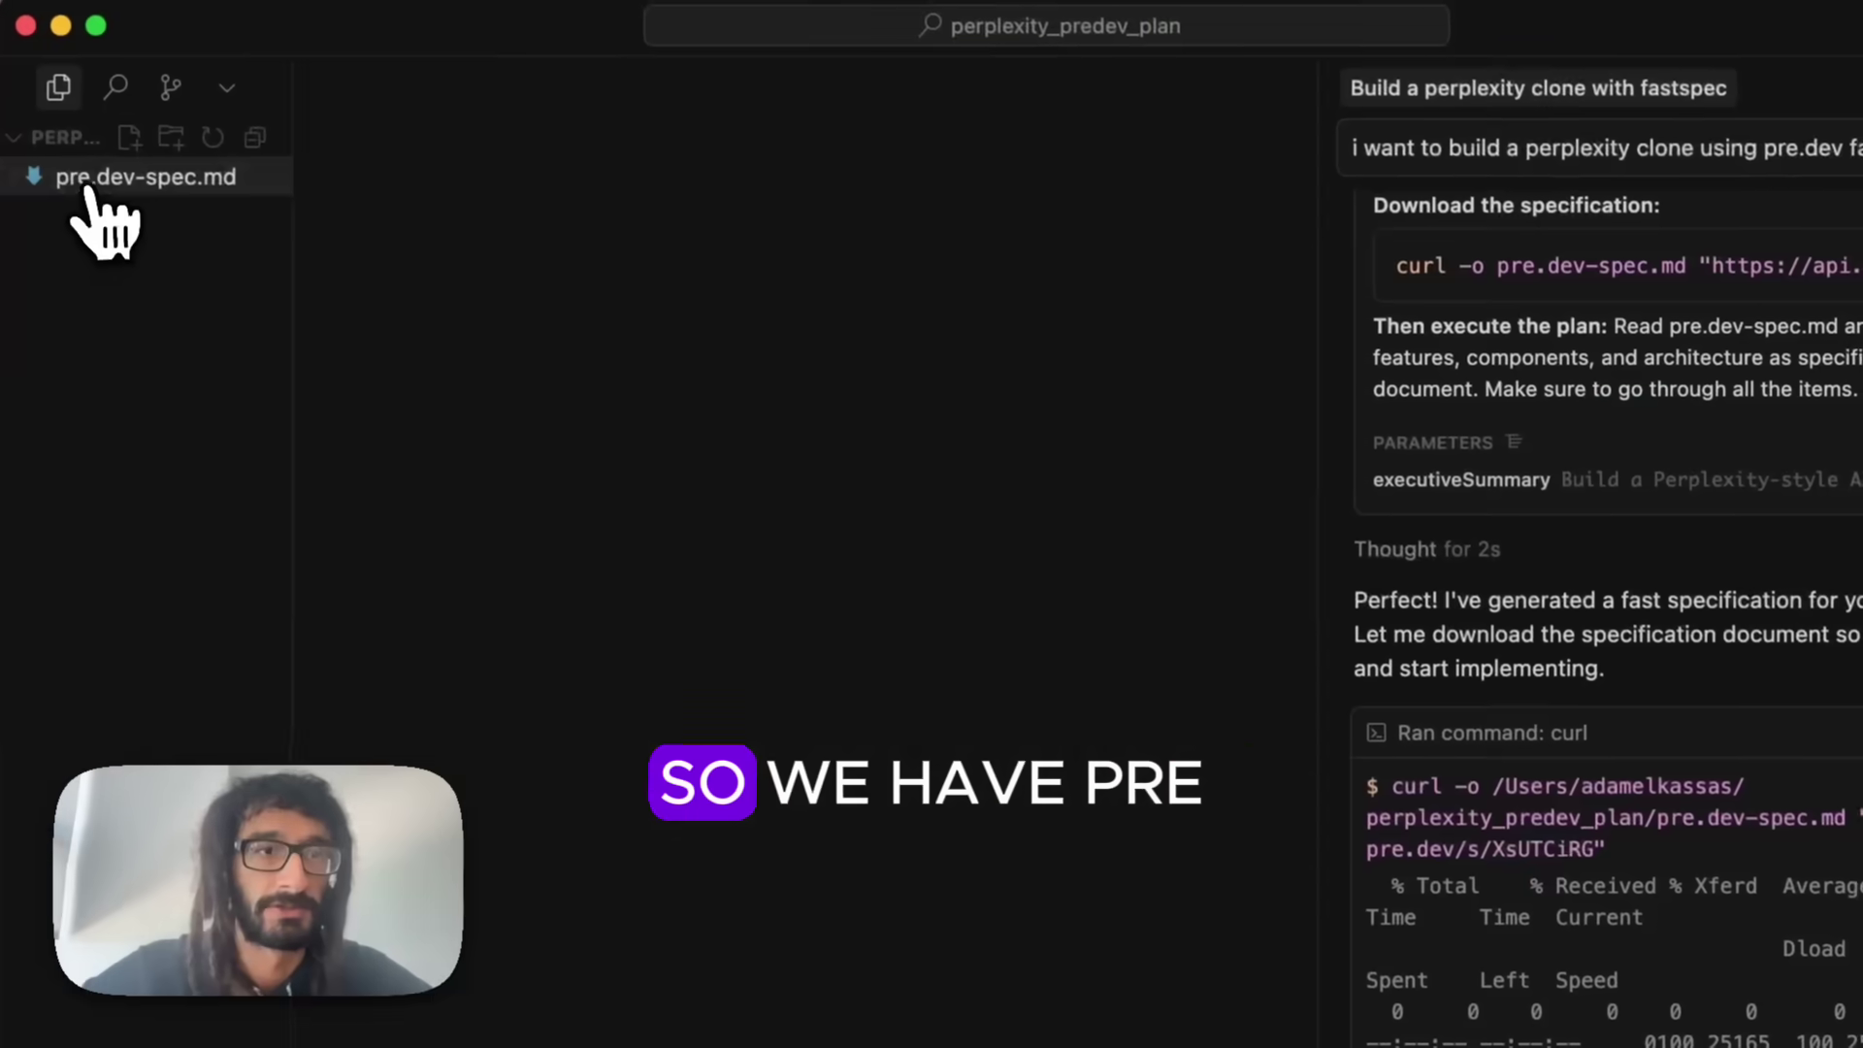
Step: Submit 'i want to build a perplexity clone' to the planner for a six-todo plan
click(92, 175)
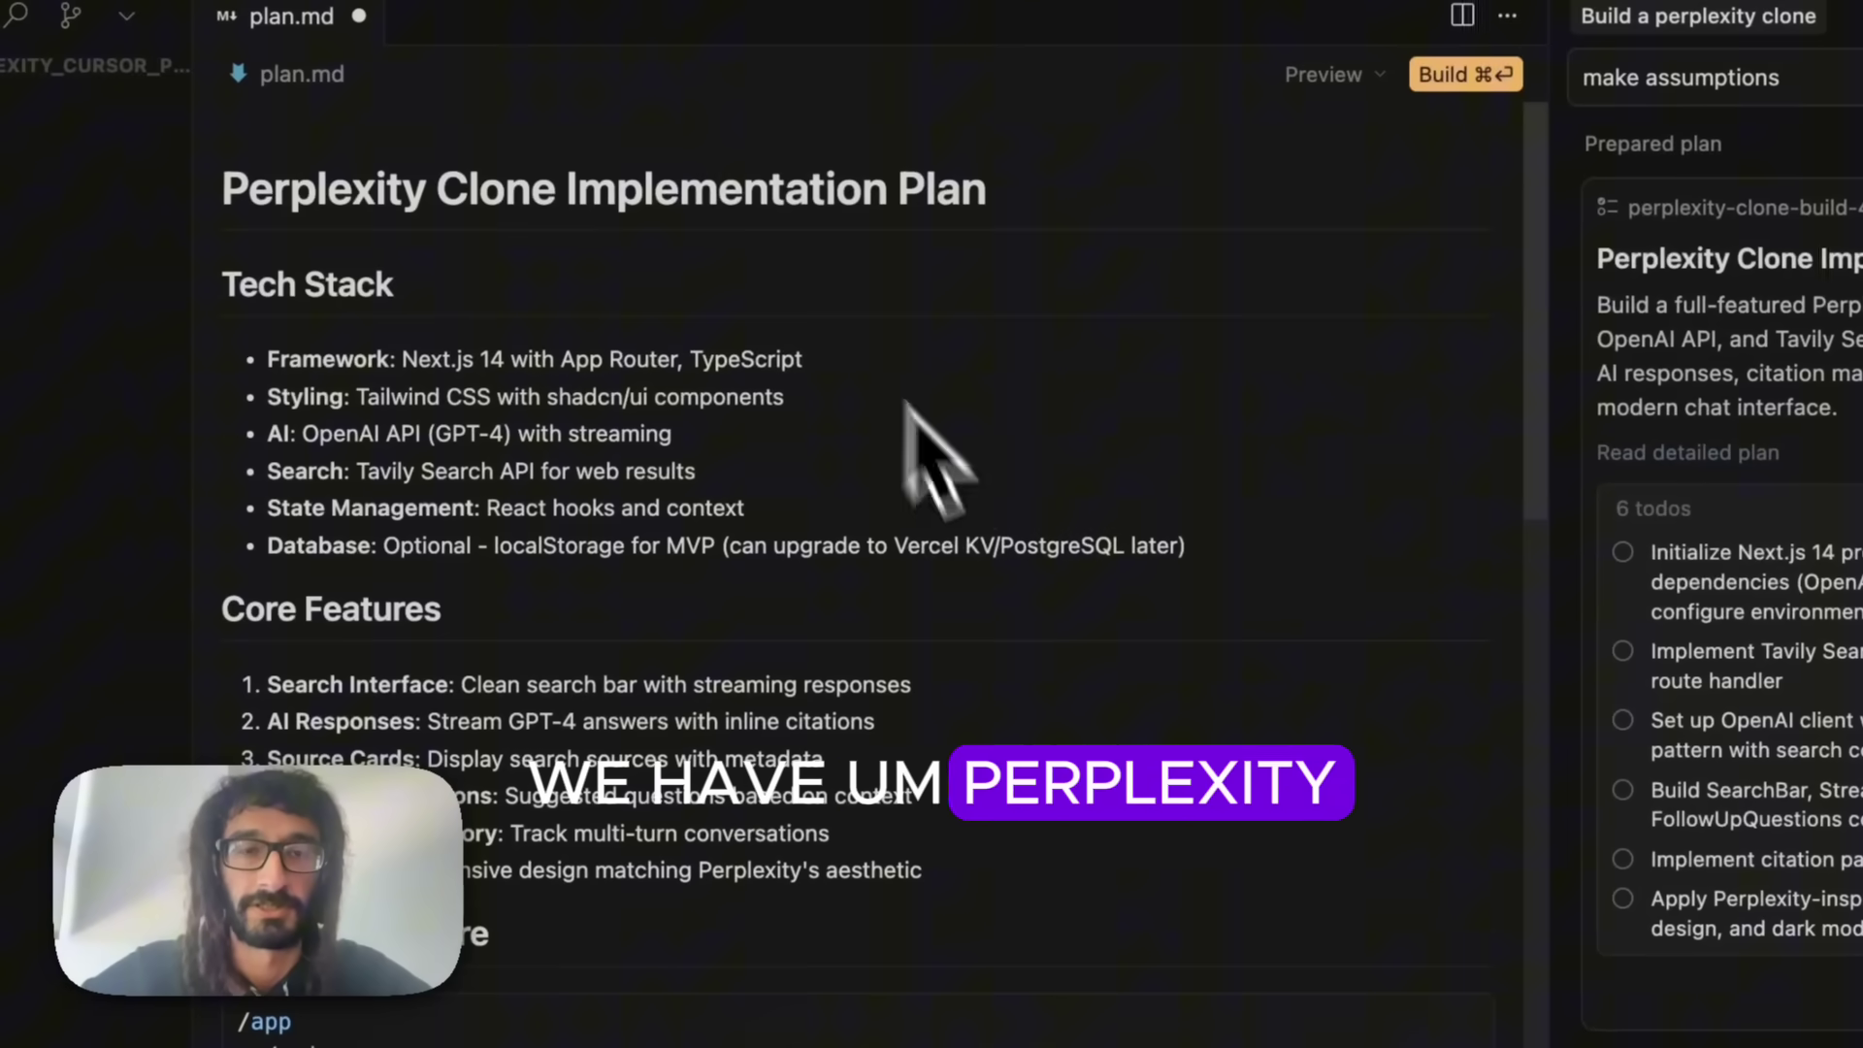
scroll(939, 518, down, 3)
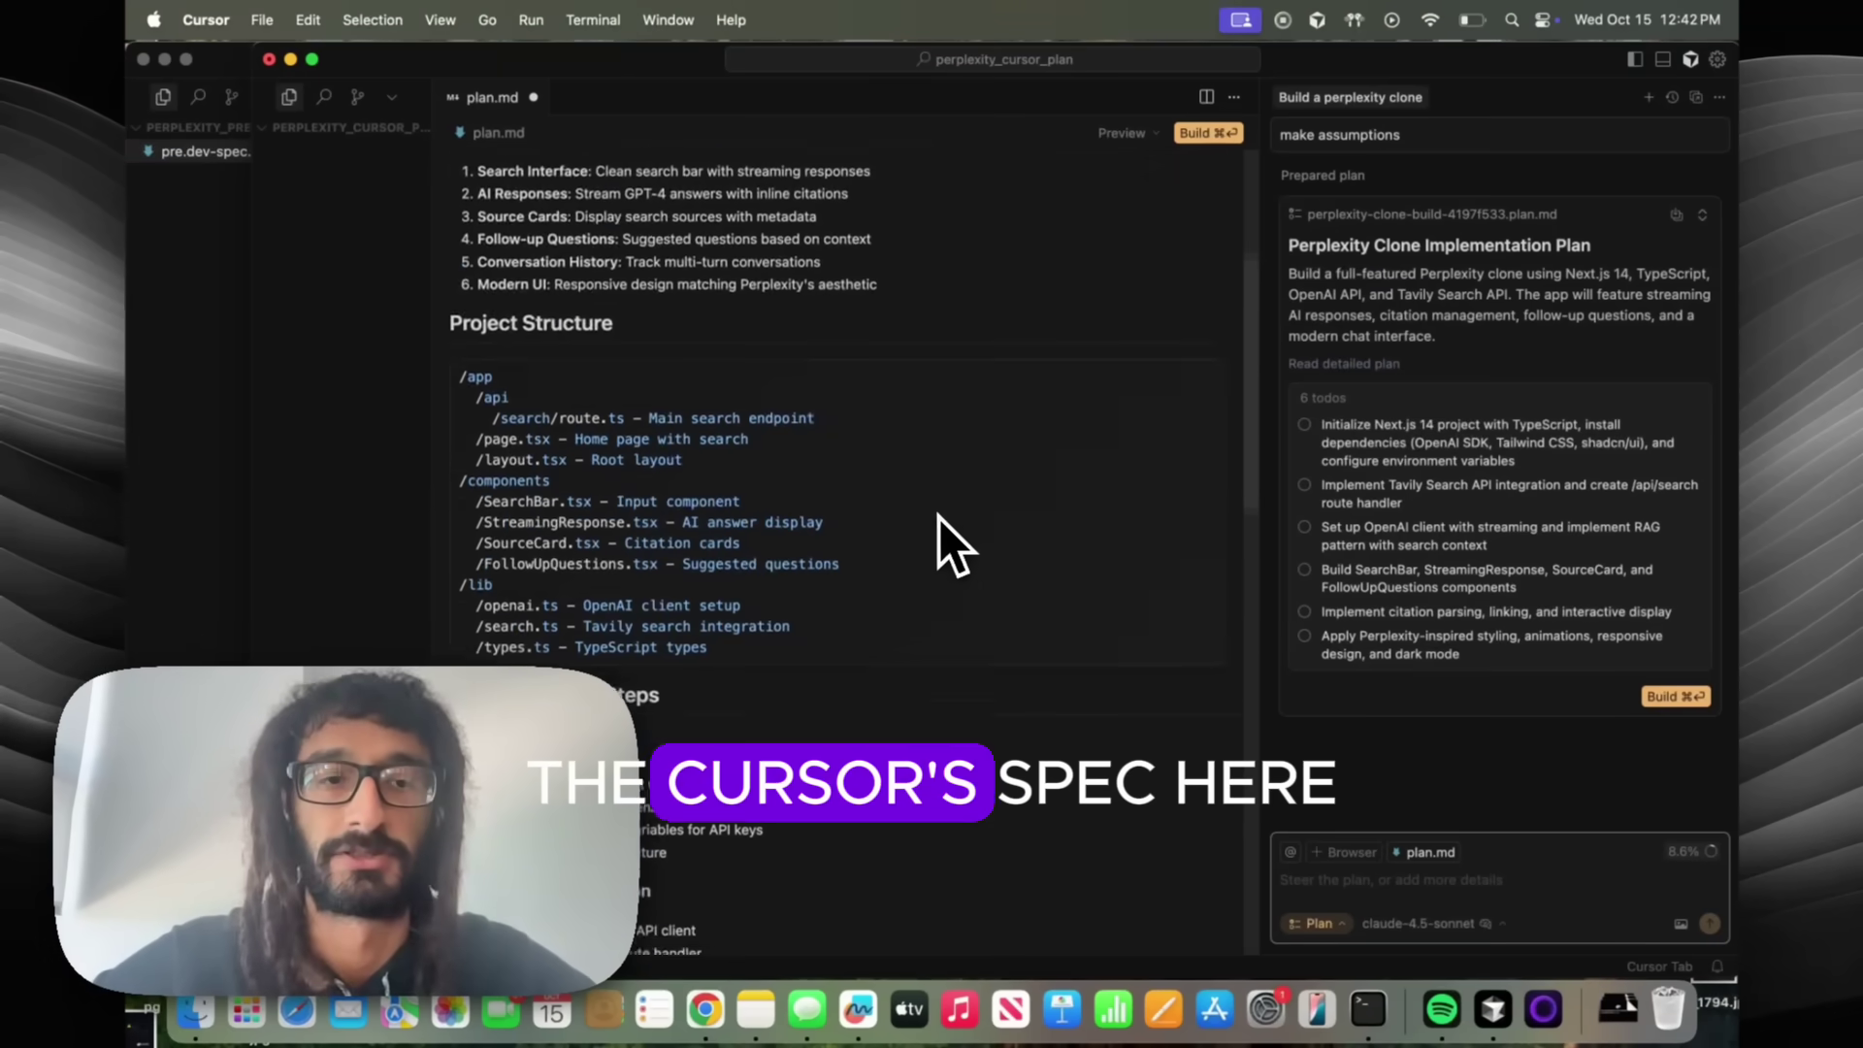
scroll(939, 522, down, 5)
scroll(939, 521, down, 5)
scroll(939, 522, down, 5)
scroll(939, 521, down, 2)
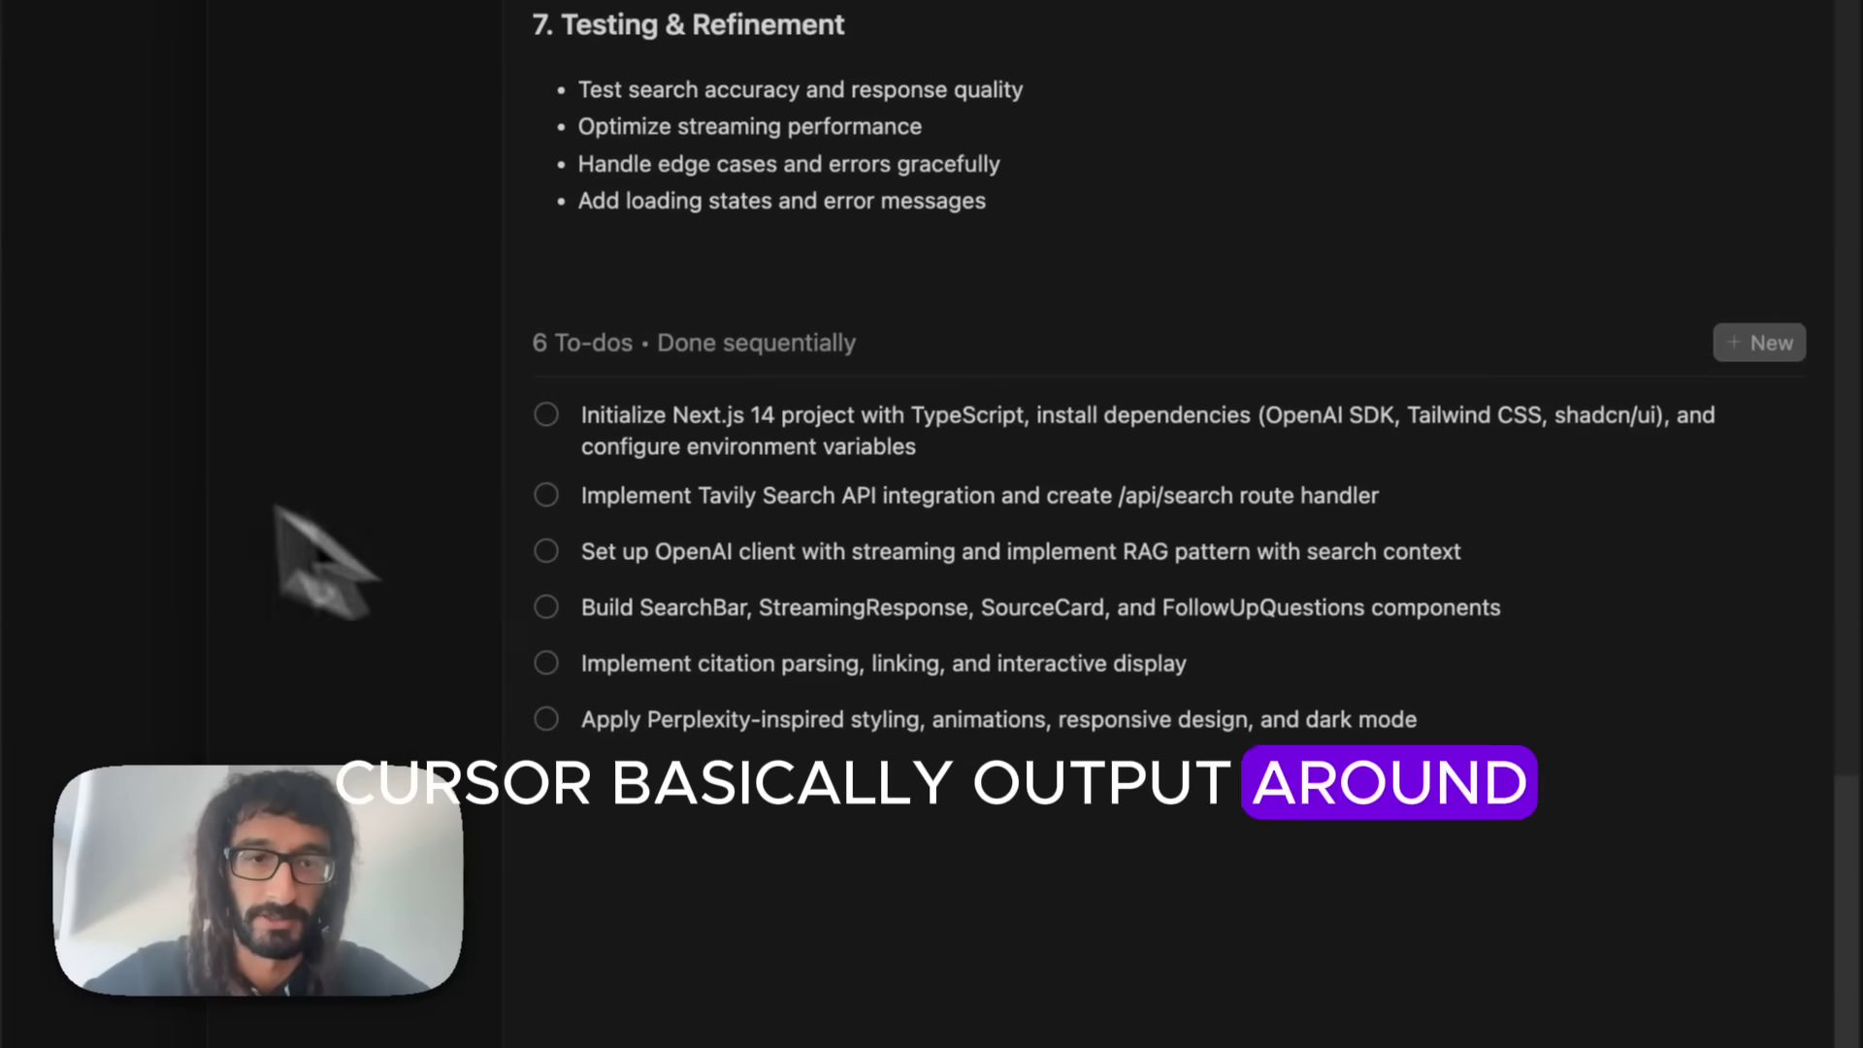
scroll(865, 500, down, 5)
scroll(894, 416, down, 5)
scroll(914, 501, down, 3)
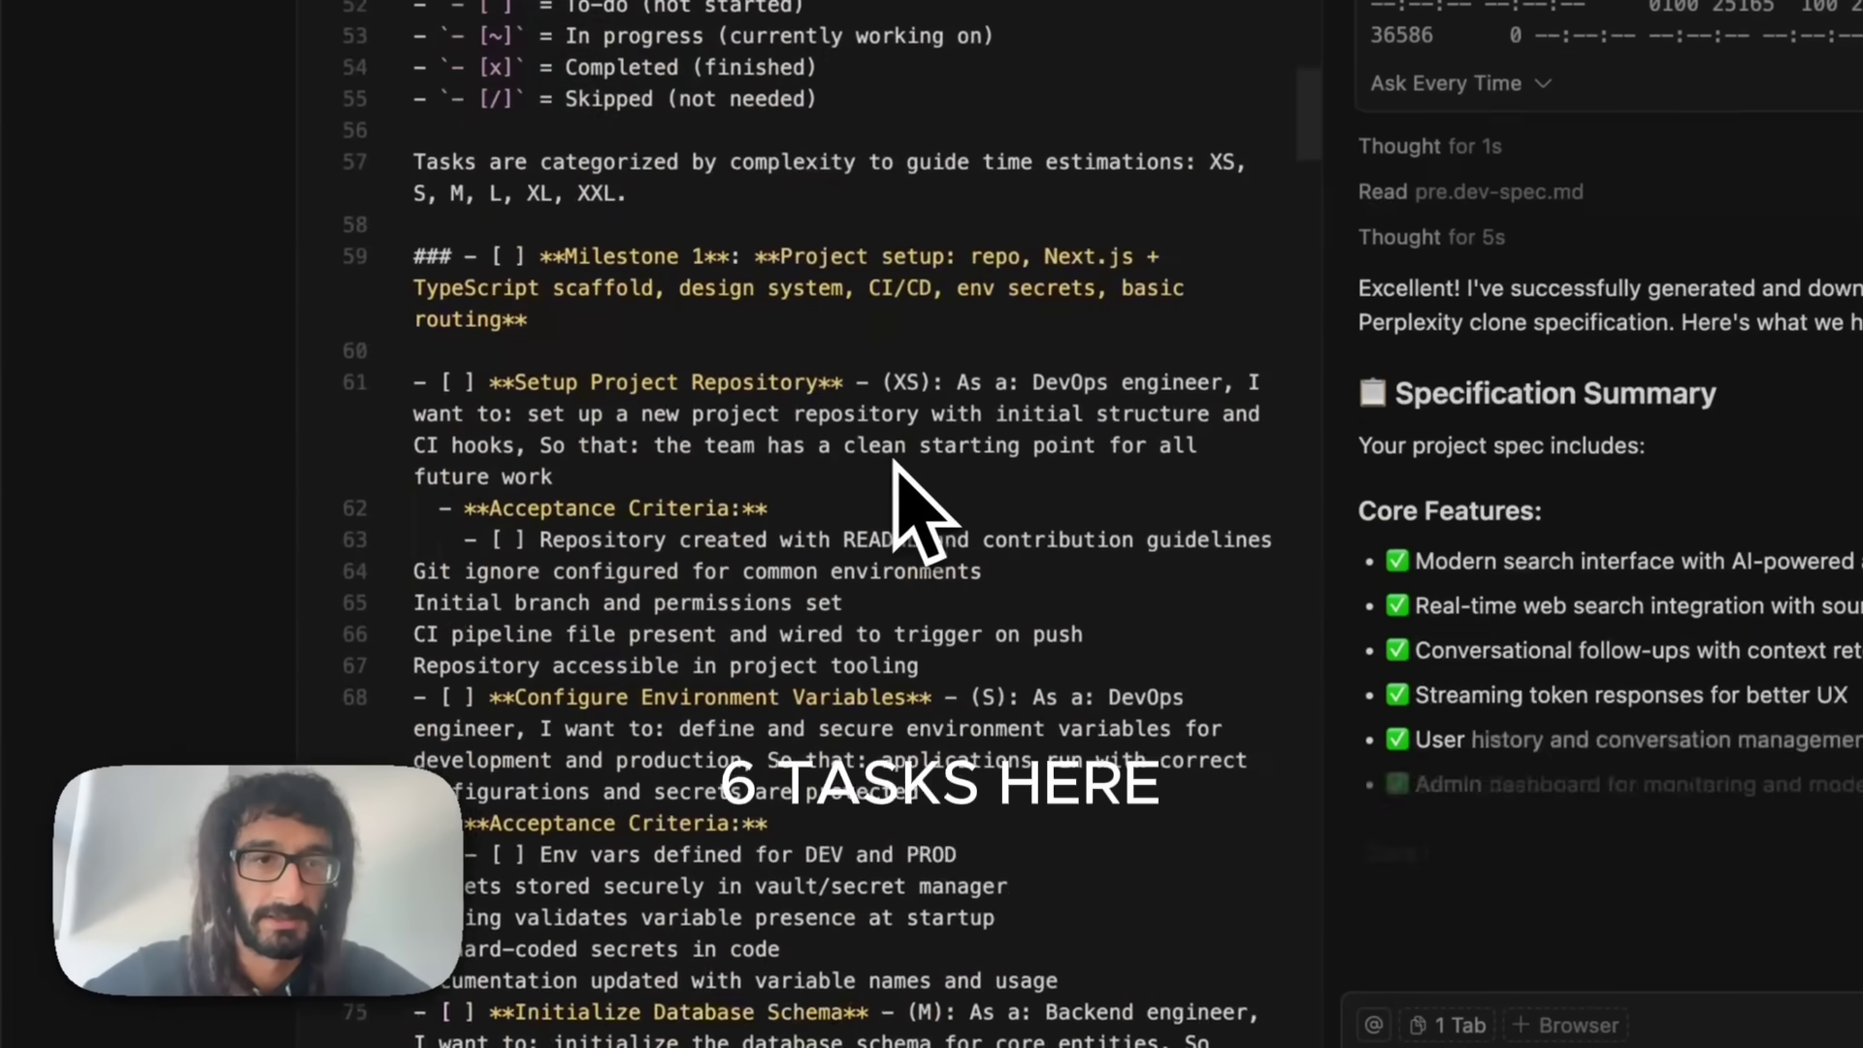
scroll(893, 467, down, 5)
scroll(684, 388, down, 10)
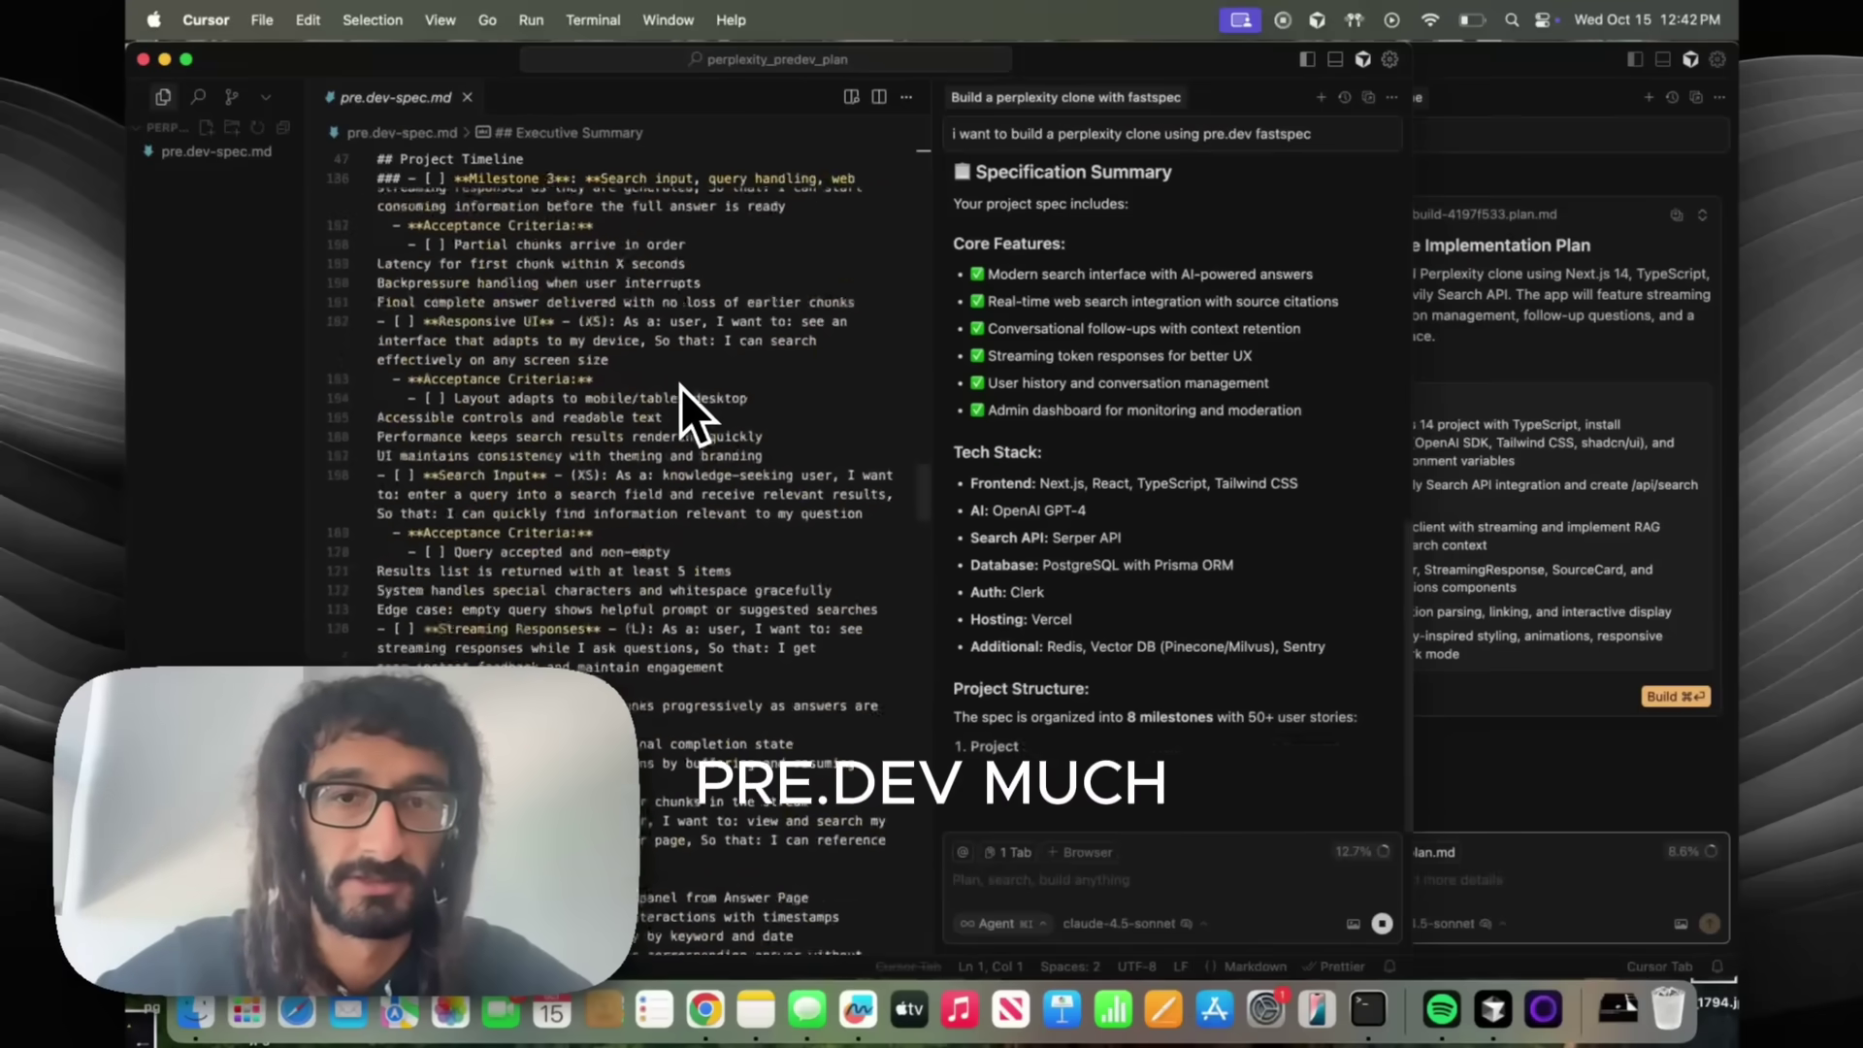
scroll(681, 388, down, 5)
scroll(681, 389, down, 5)
scroll(681, 389, down, 5)
scroll(681, 389, down, 10)
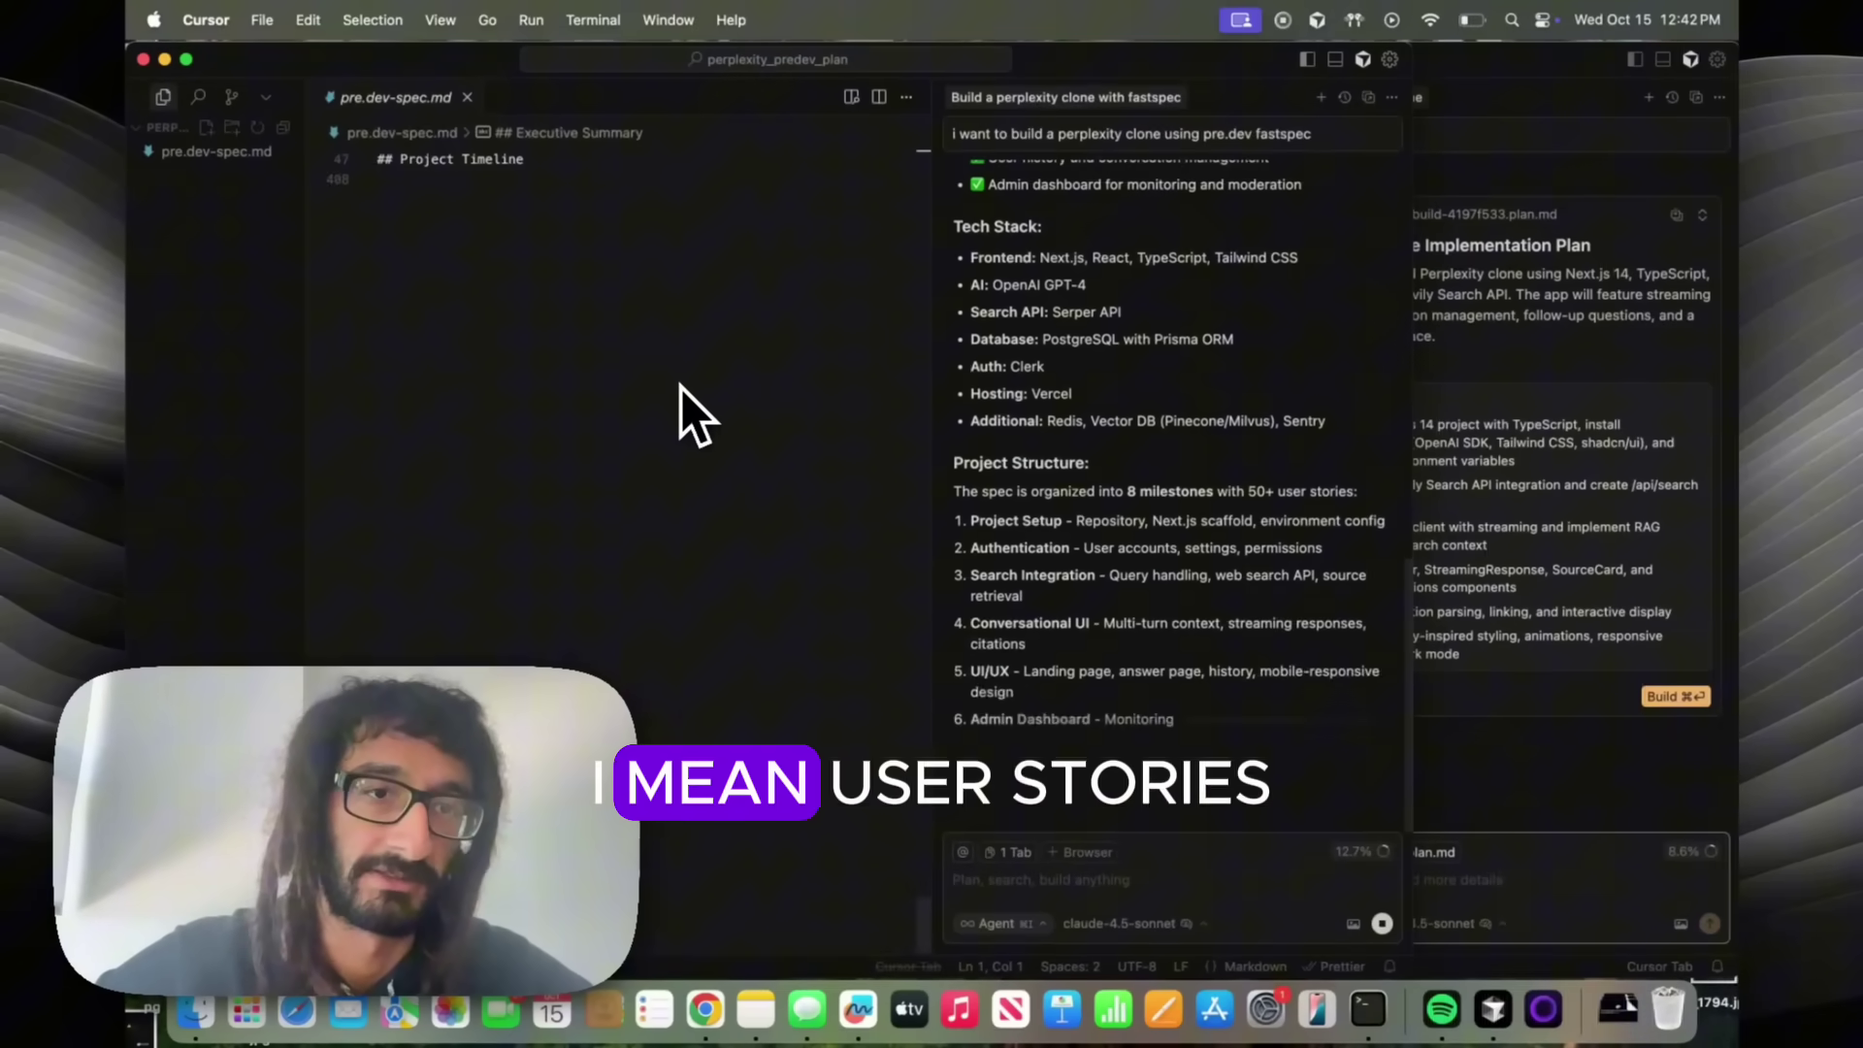
scroll(682, 389, up, 10)
scroll(681, 389, up, 5)
scroll(682, 389, up, 5)
scroll(681, 389, up, 5)
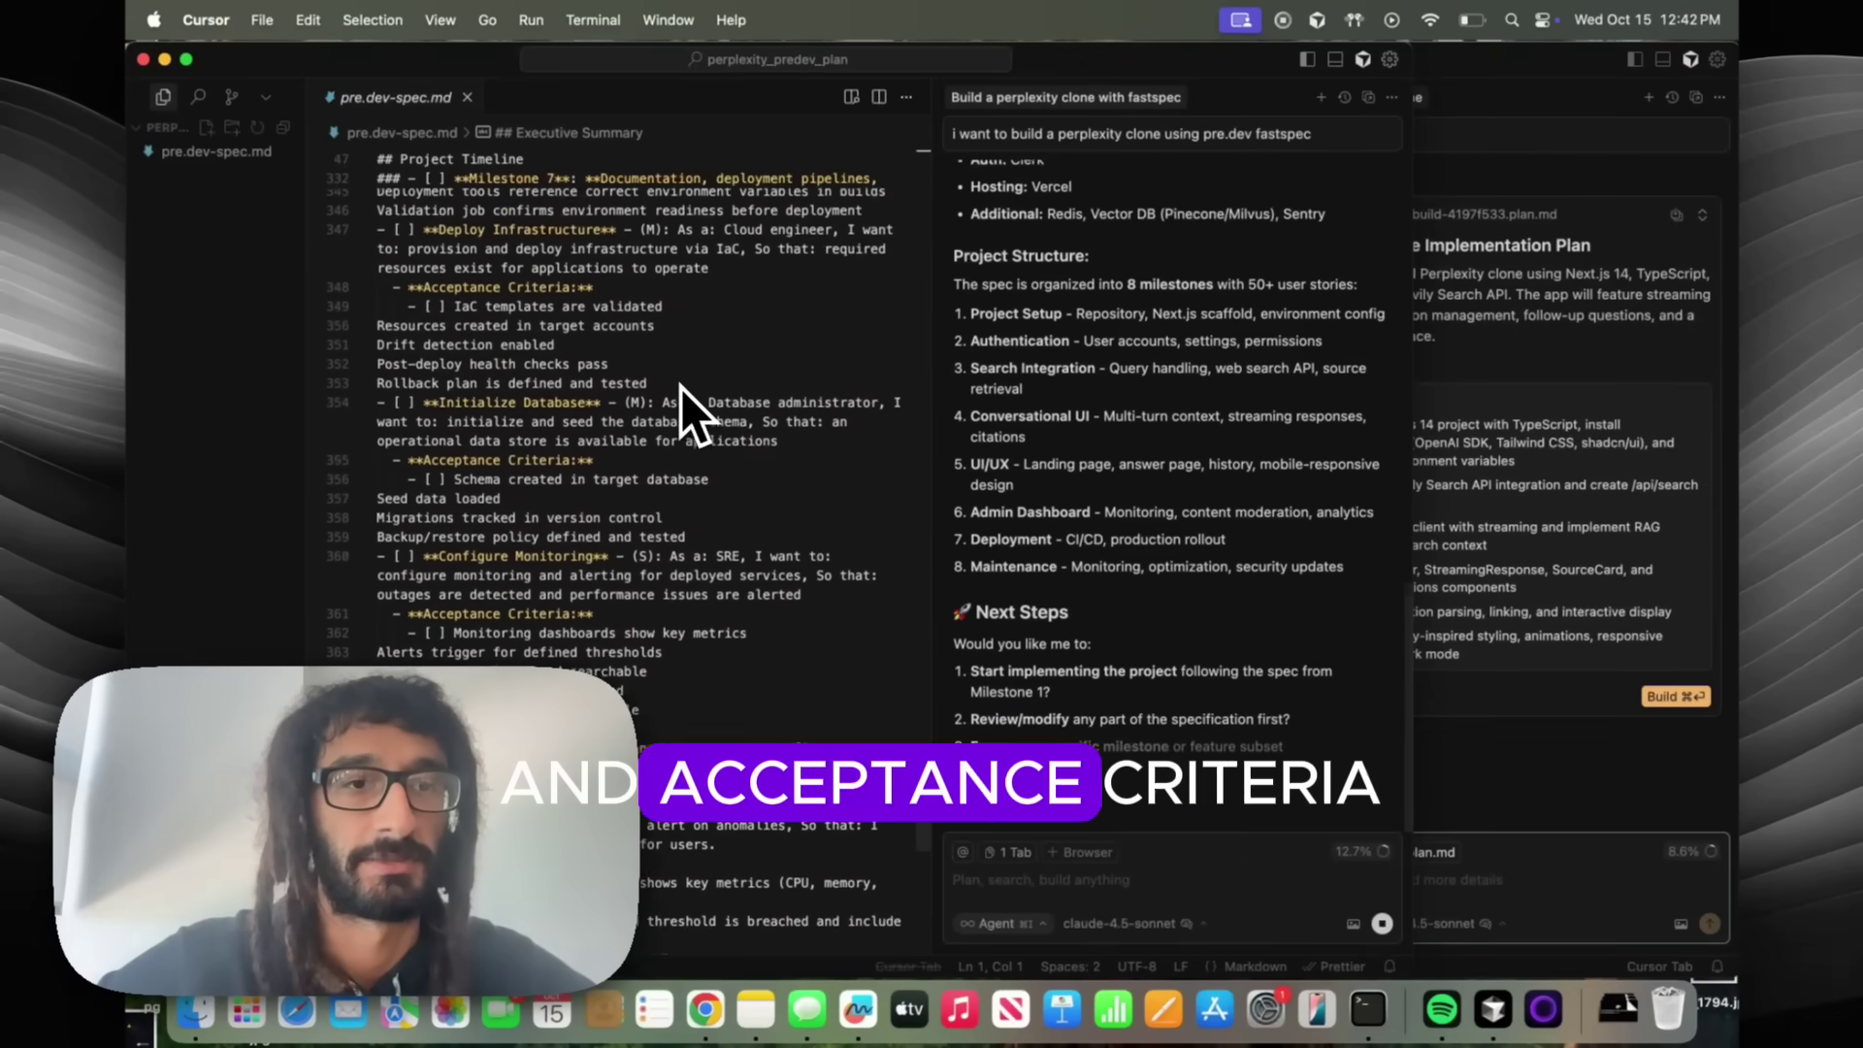
scroll(681, 389, up, 5)
scroll(681, 388, up, 5)
scroll(682, 388, up, 5)
scroll(682, 389, up, 5)
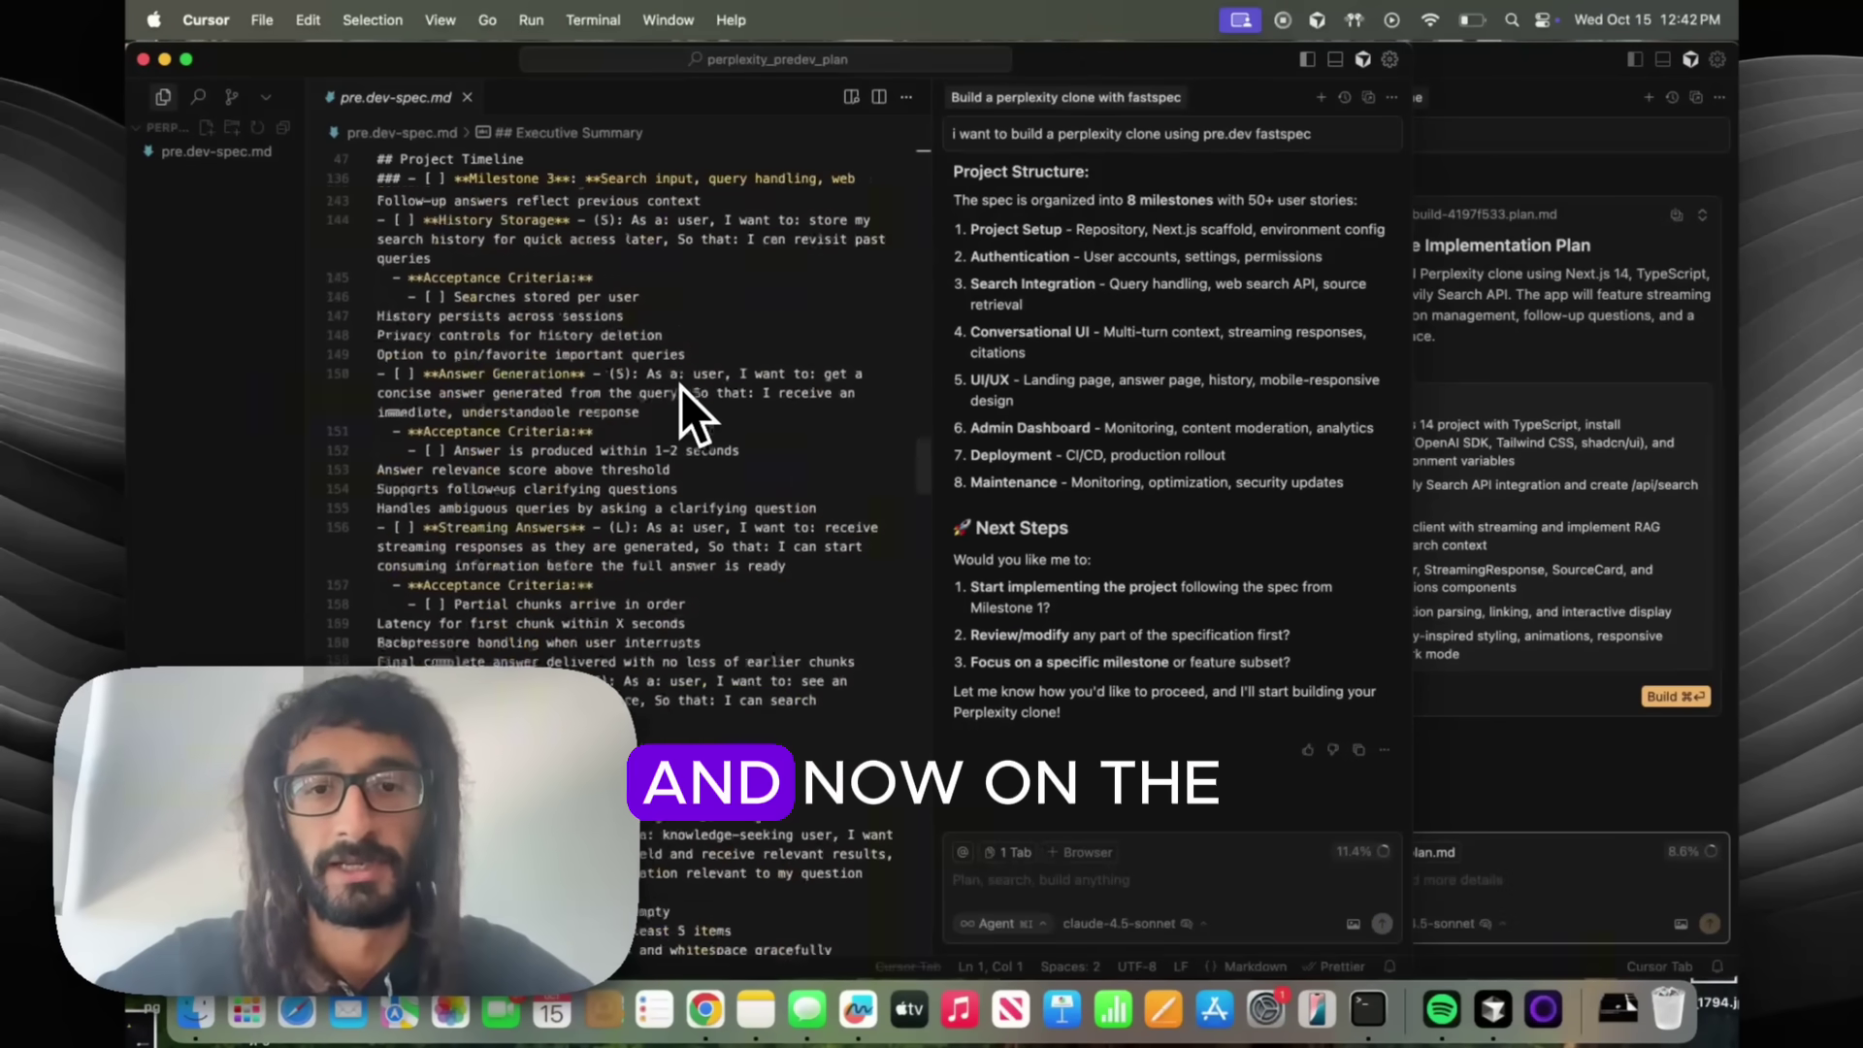
scroll(681, 388, up, 10)
scroll(681, 388, up, 5)
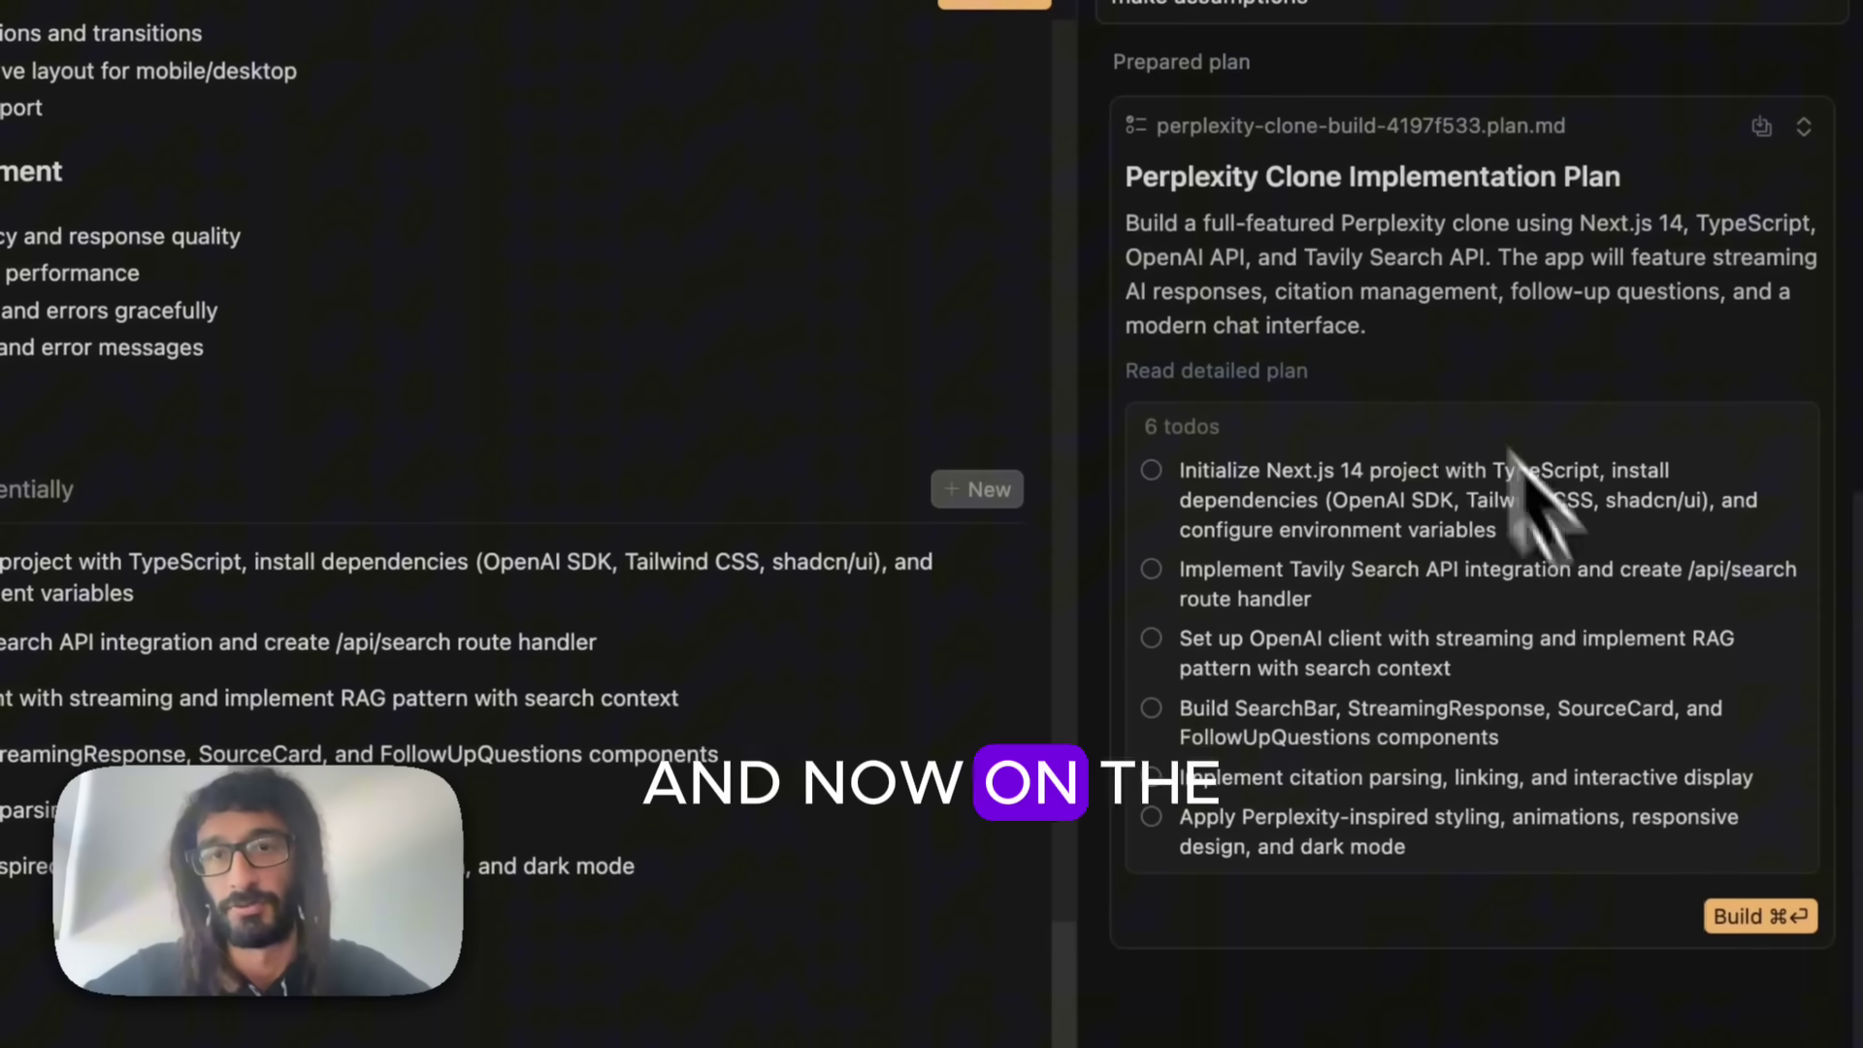
Step: Build the app from the six-todo Perplexity Clone Implementation Plan
click(989, 127)
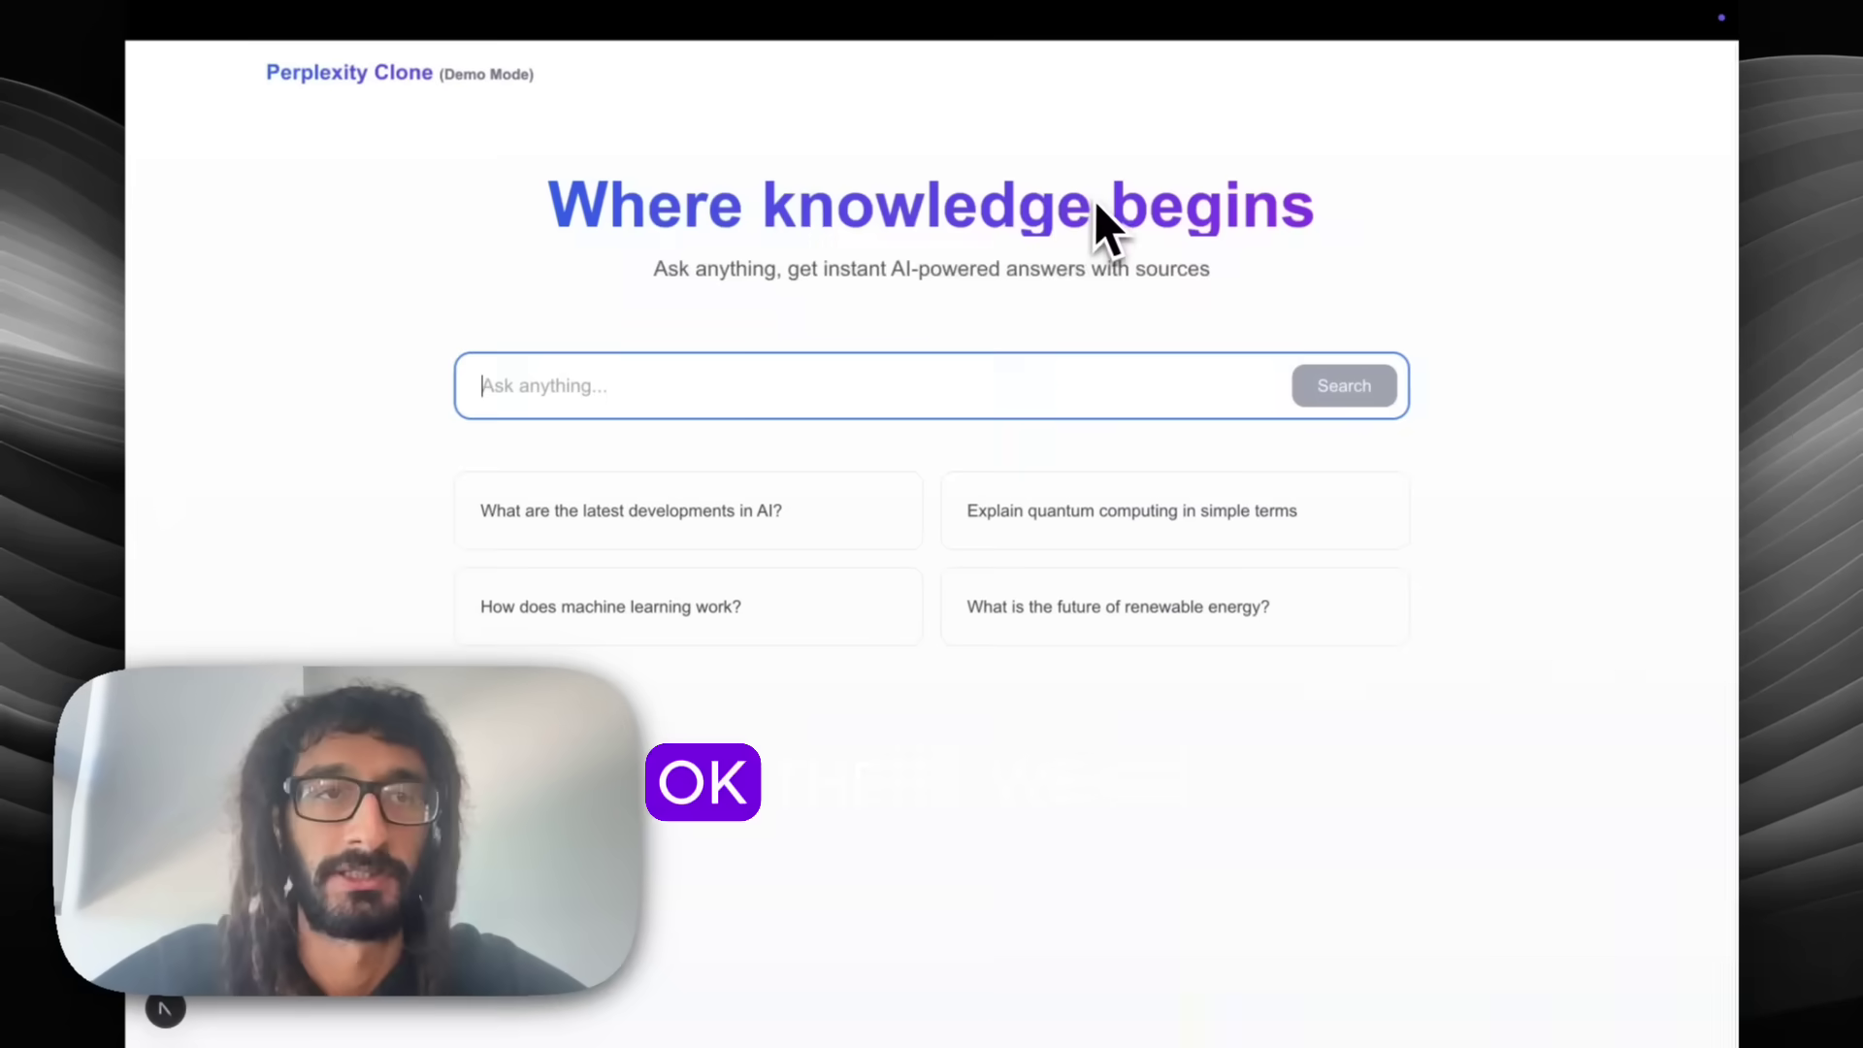
Step: Ask the demo-mode clone the suggested question about the latest developments in AI
click(874, 71)
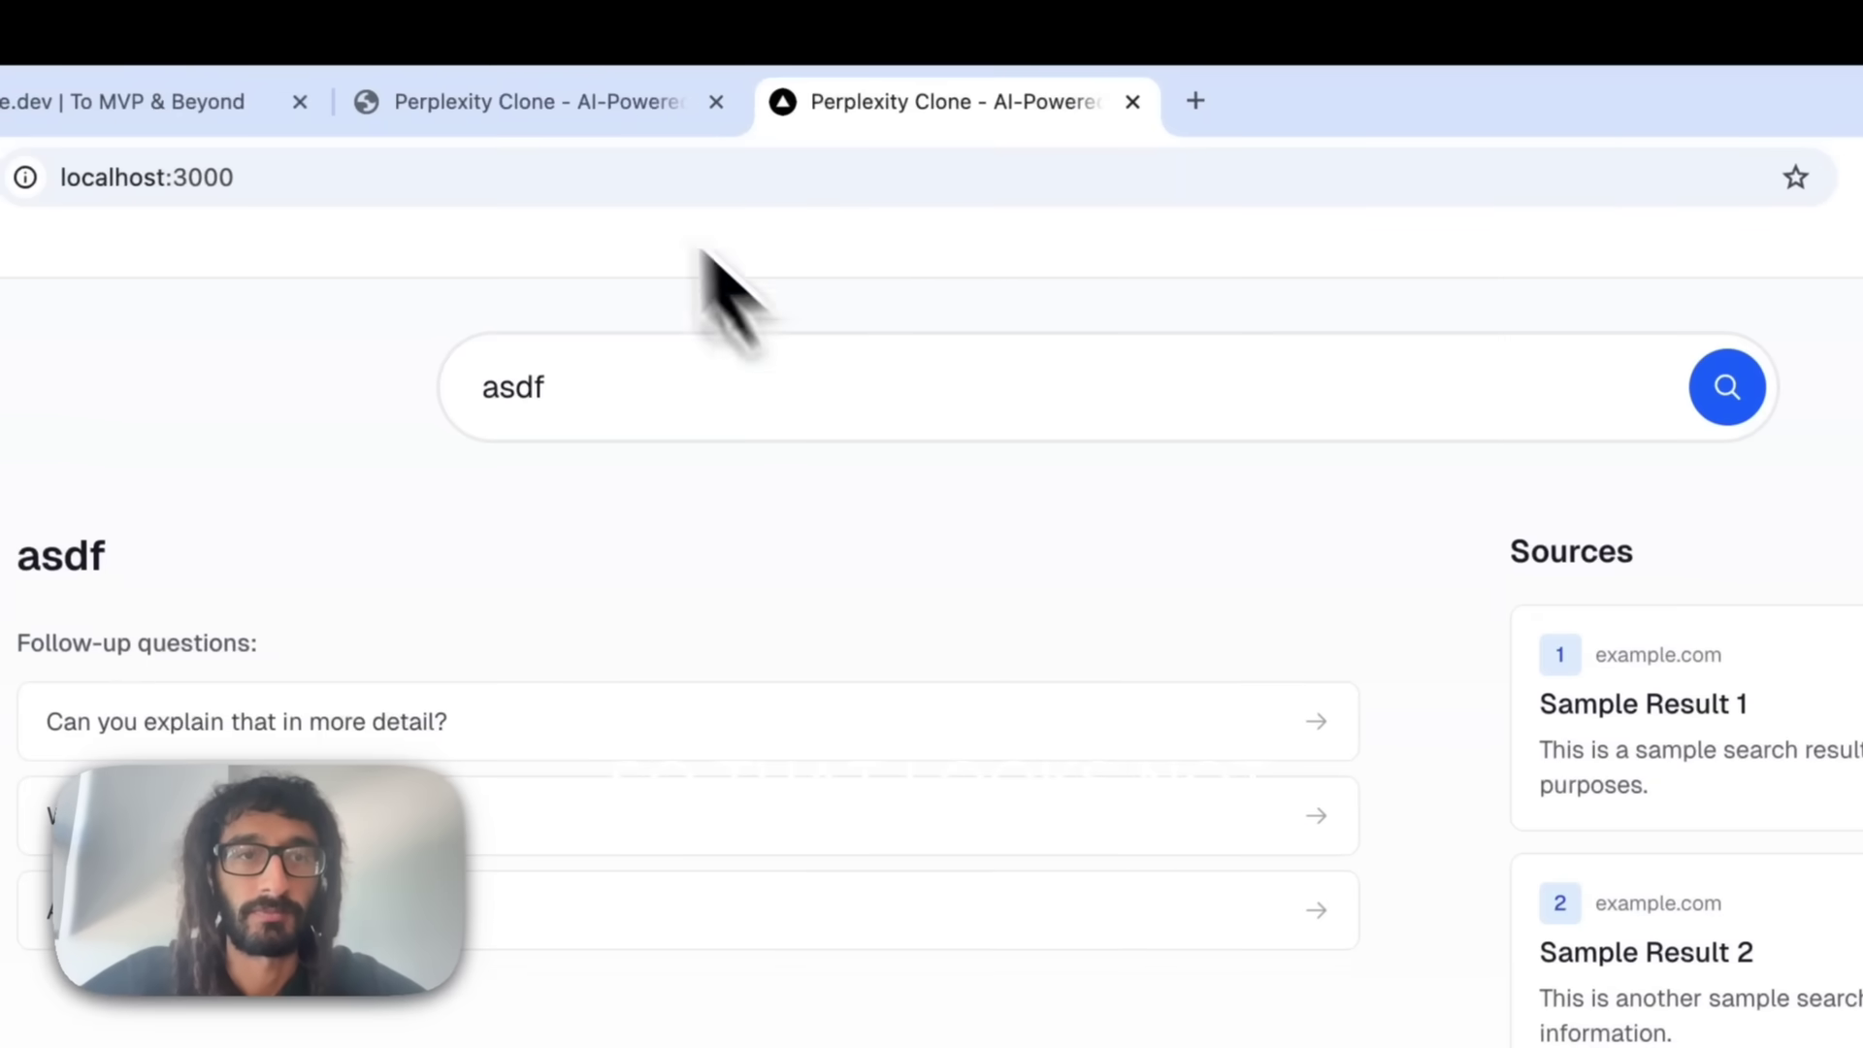
click(567, 100)
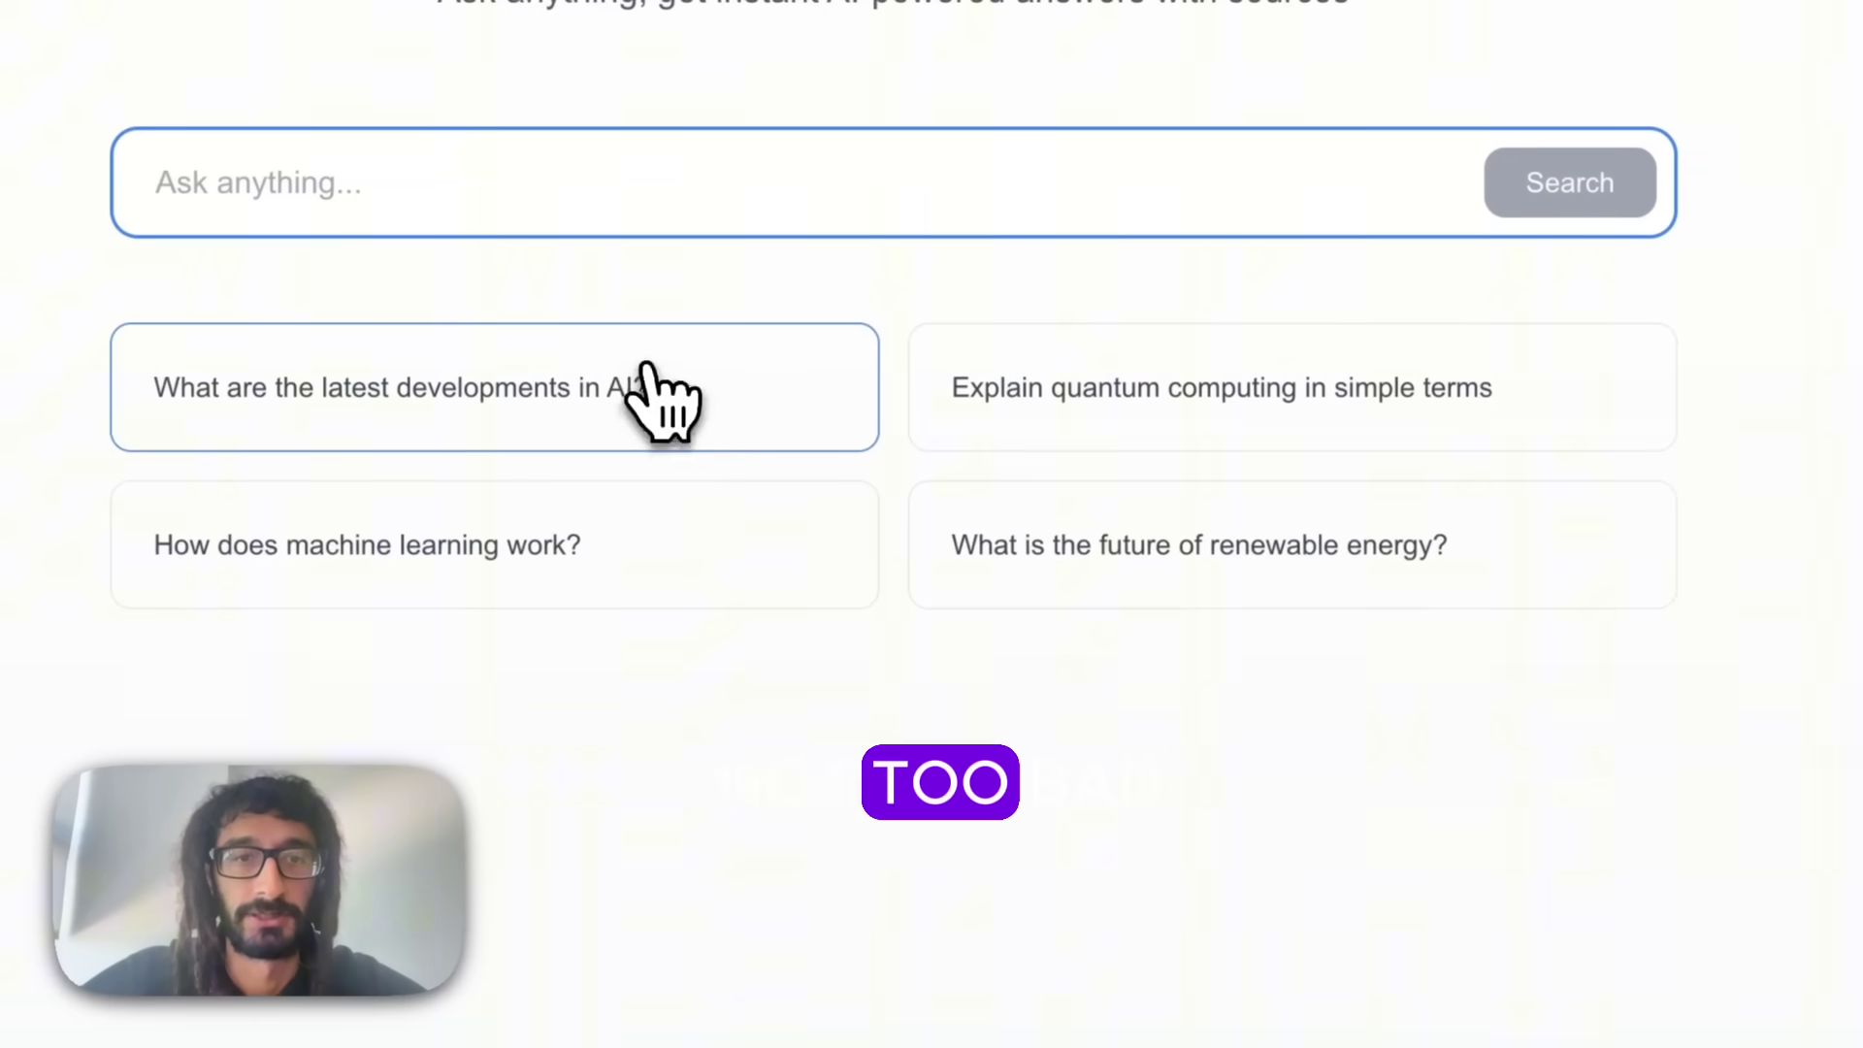
click(645, 369)
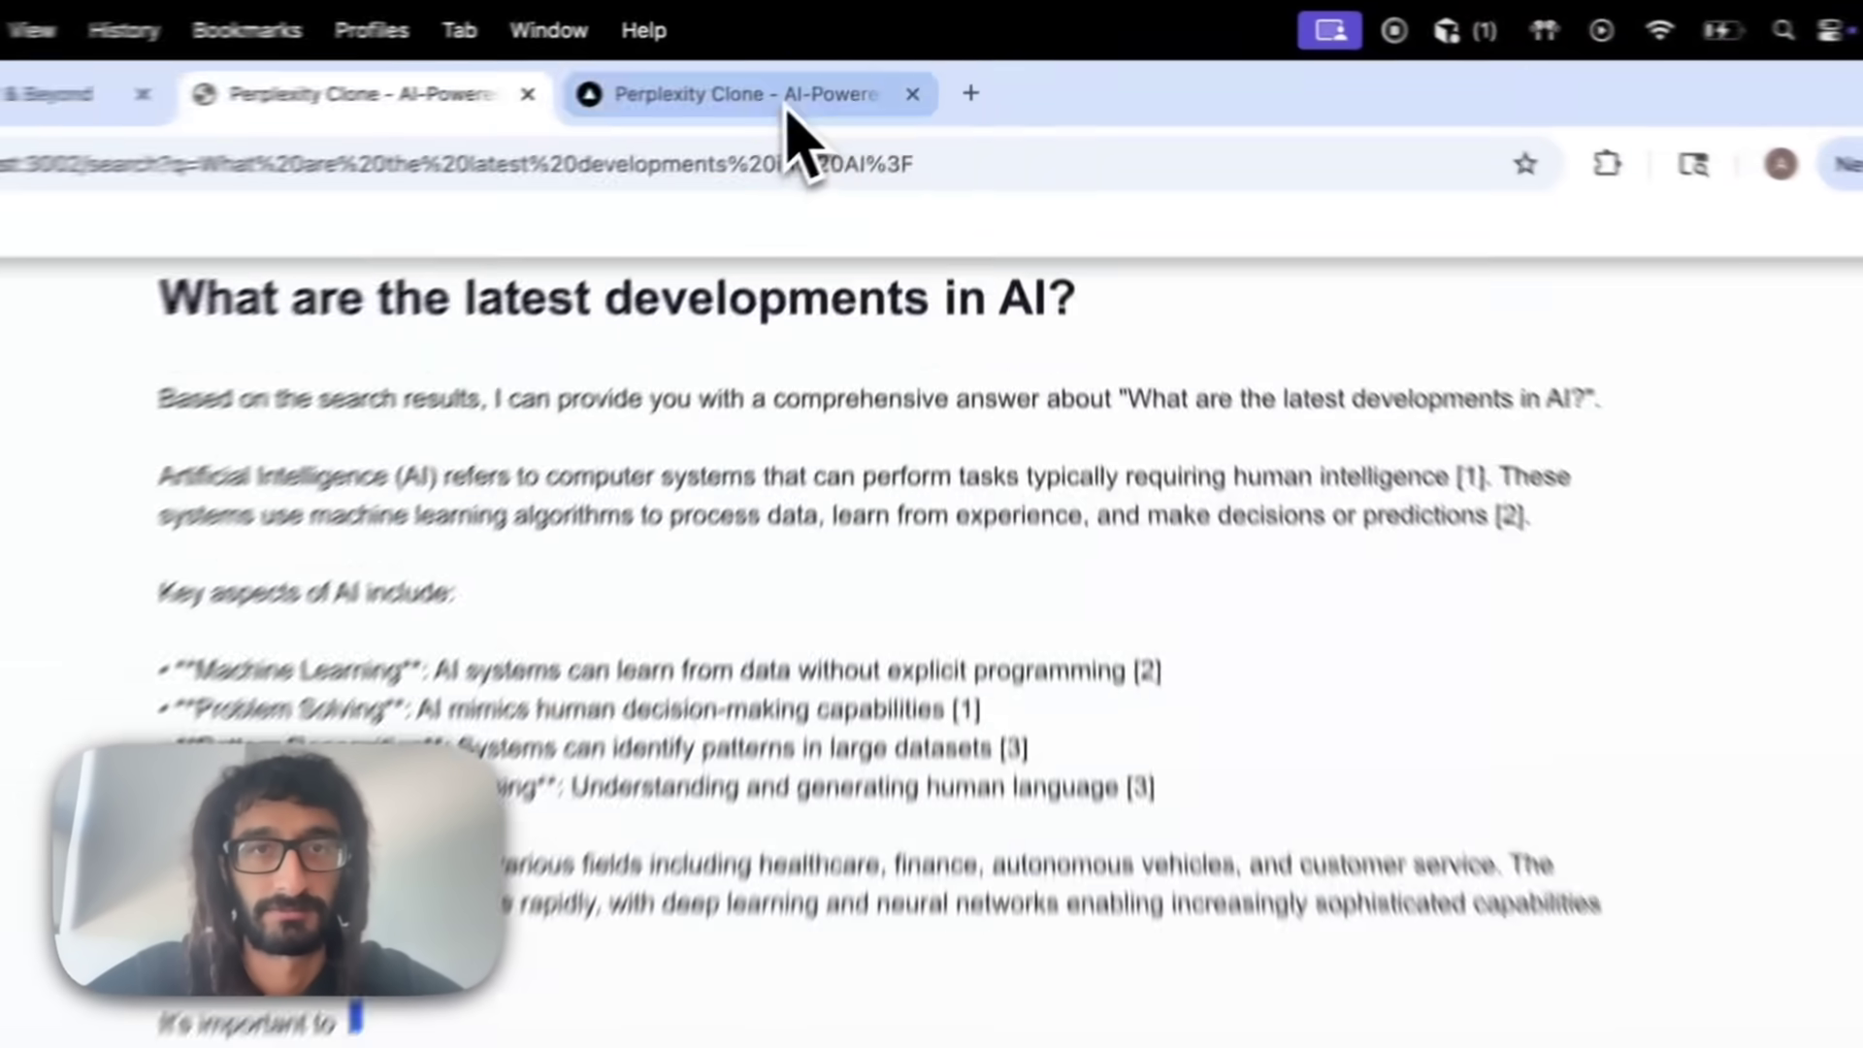
Step: Search 'hi' in the other clone and open its first follow-up suggestion
click(788, 113)
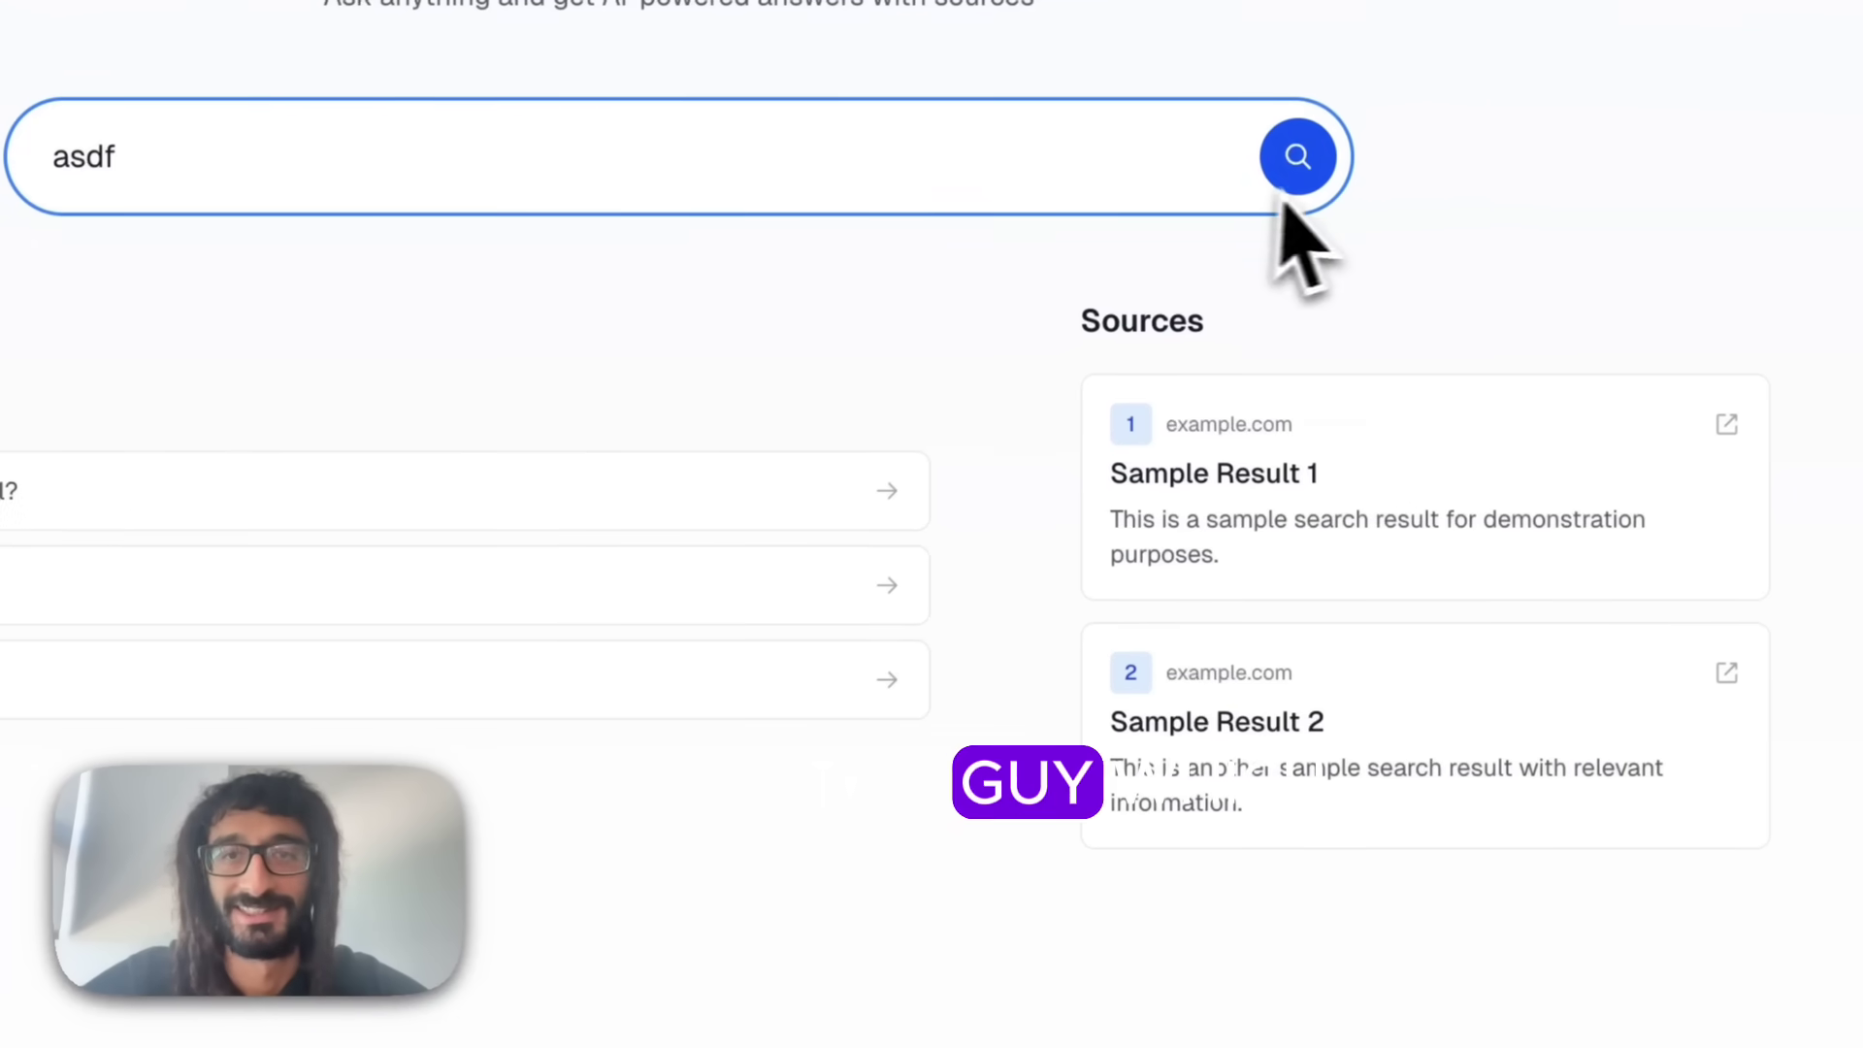
text(i)
key(Return)
click(618, 491)
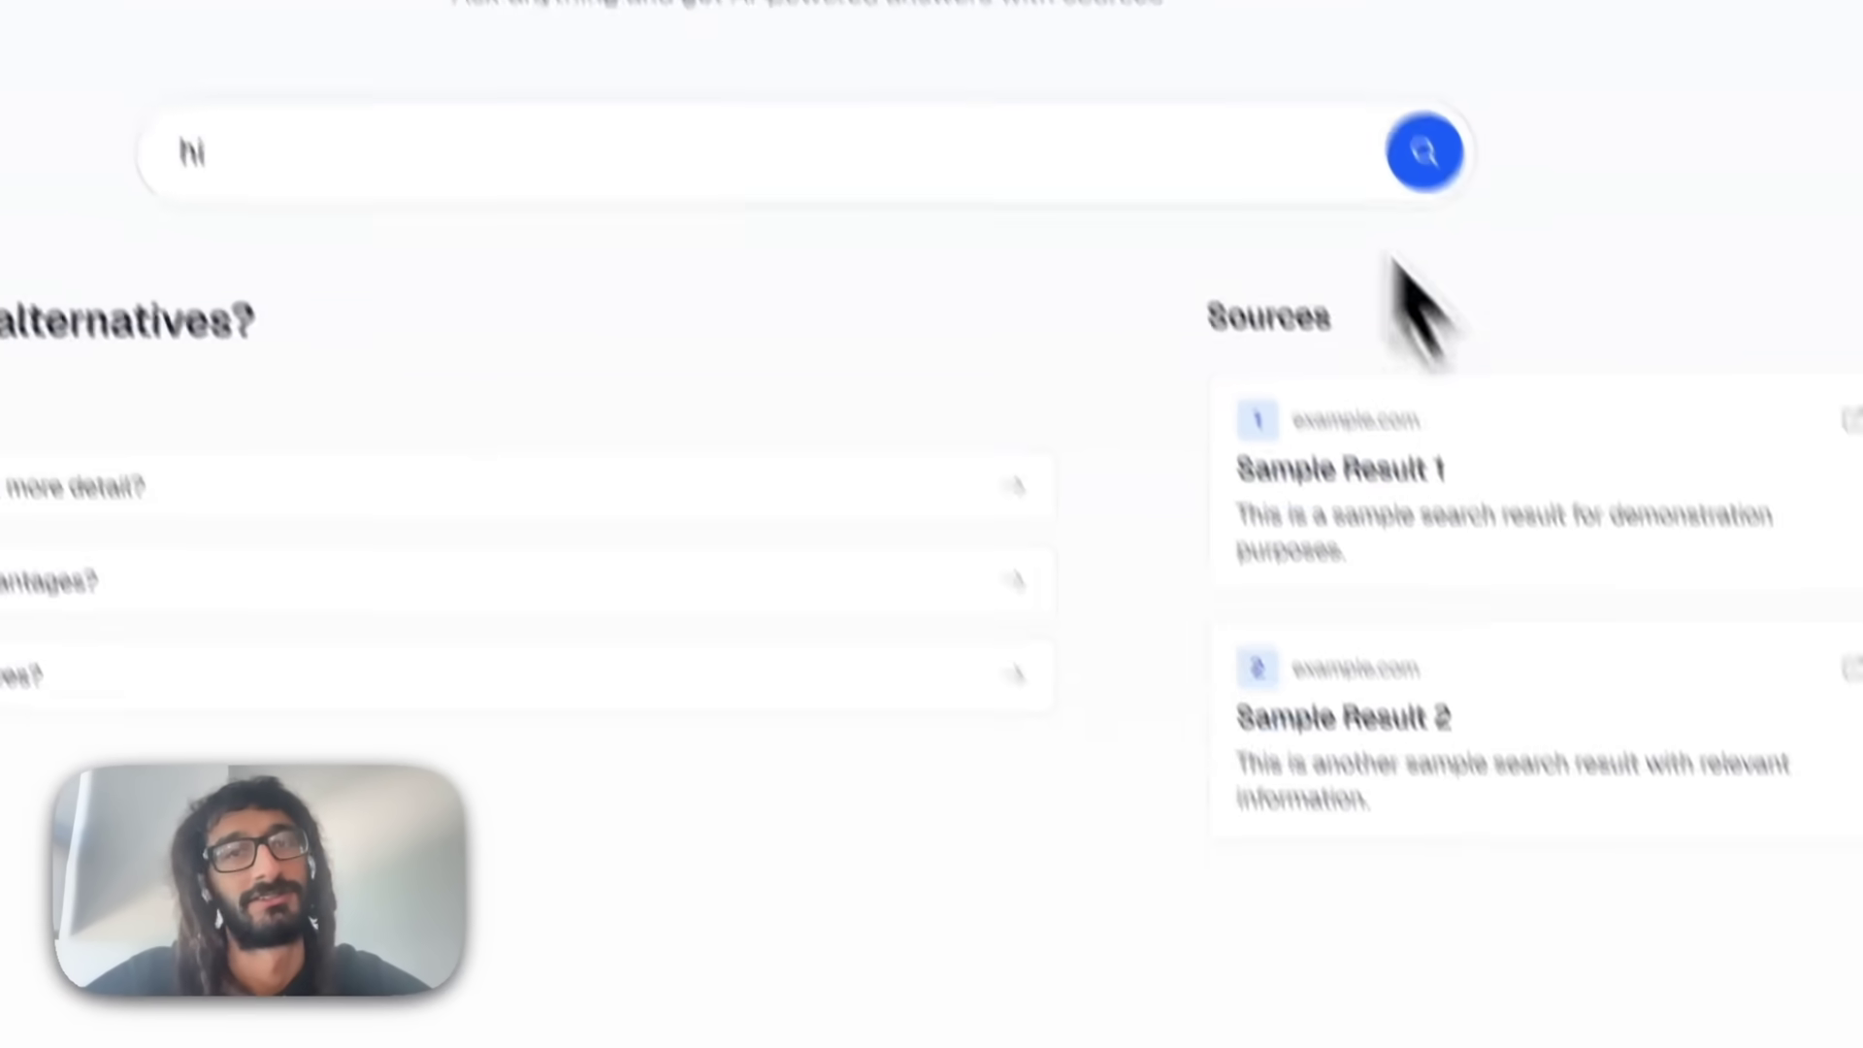
Step: Ask 'hello' as a follow-up on the latest-AI-developments answer
click(485, 102)
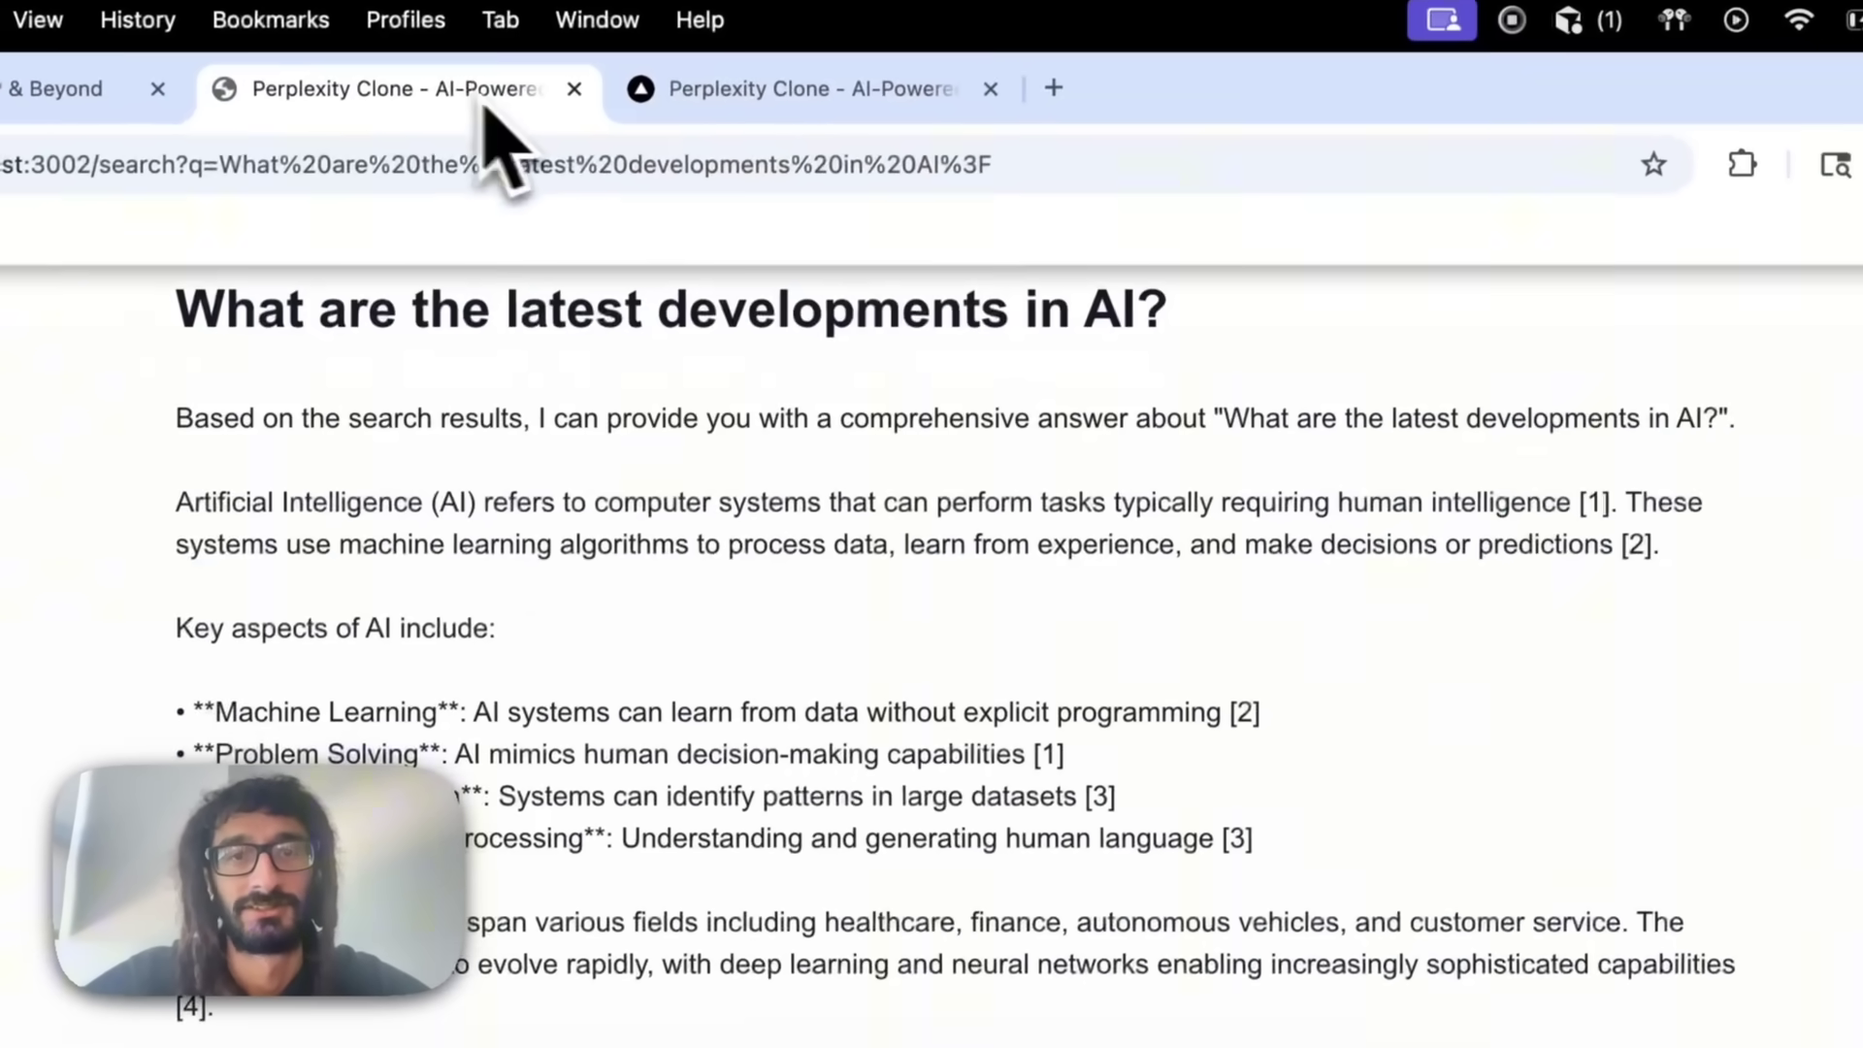
scroll(1414, 654, down, 5)
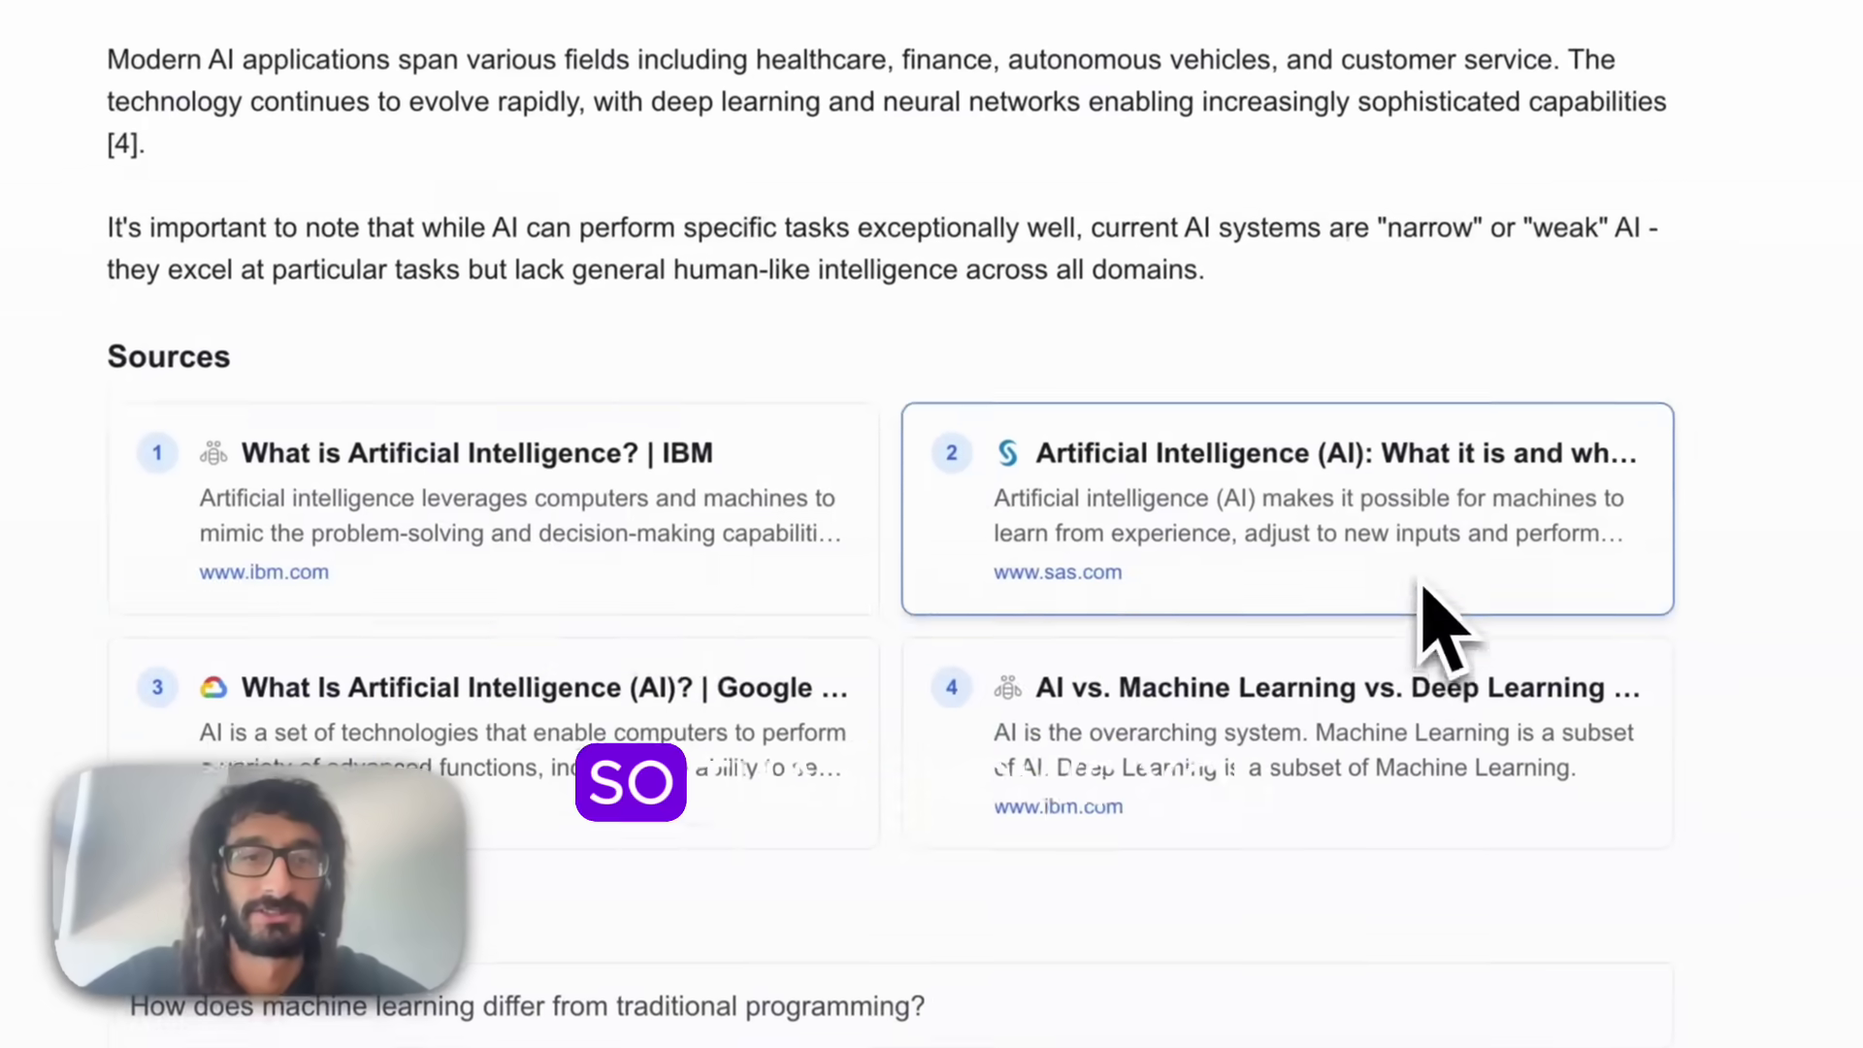
scroll(1230, 852, up, 5)
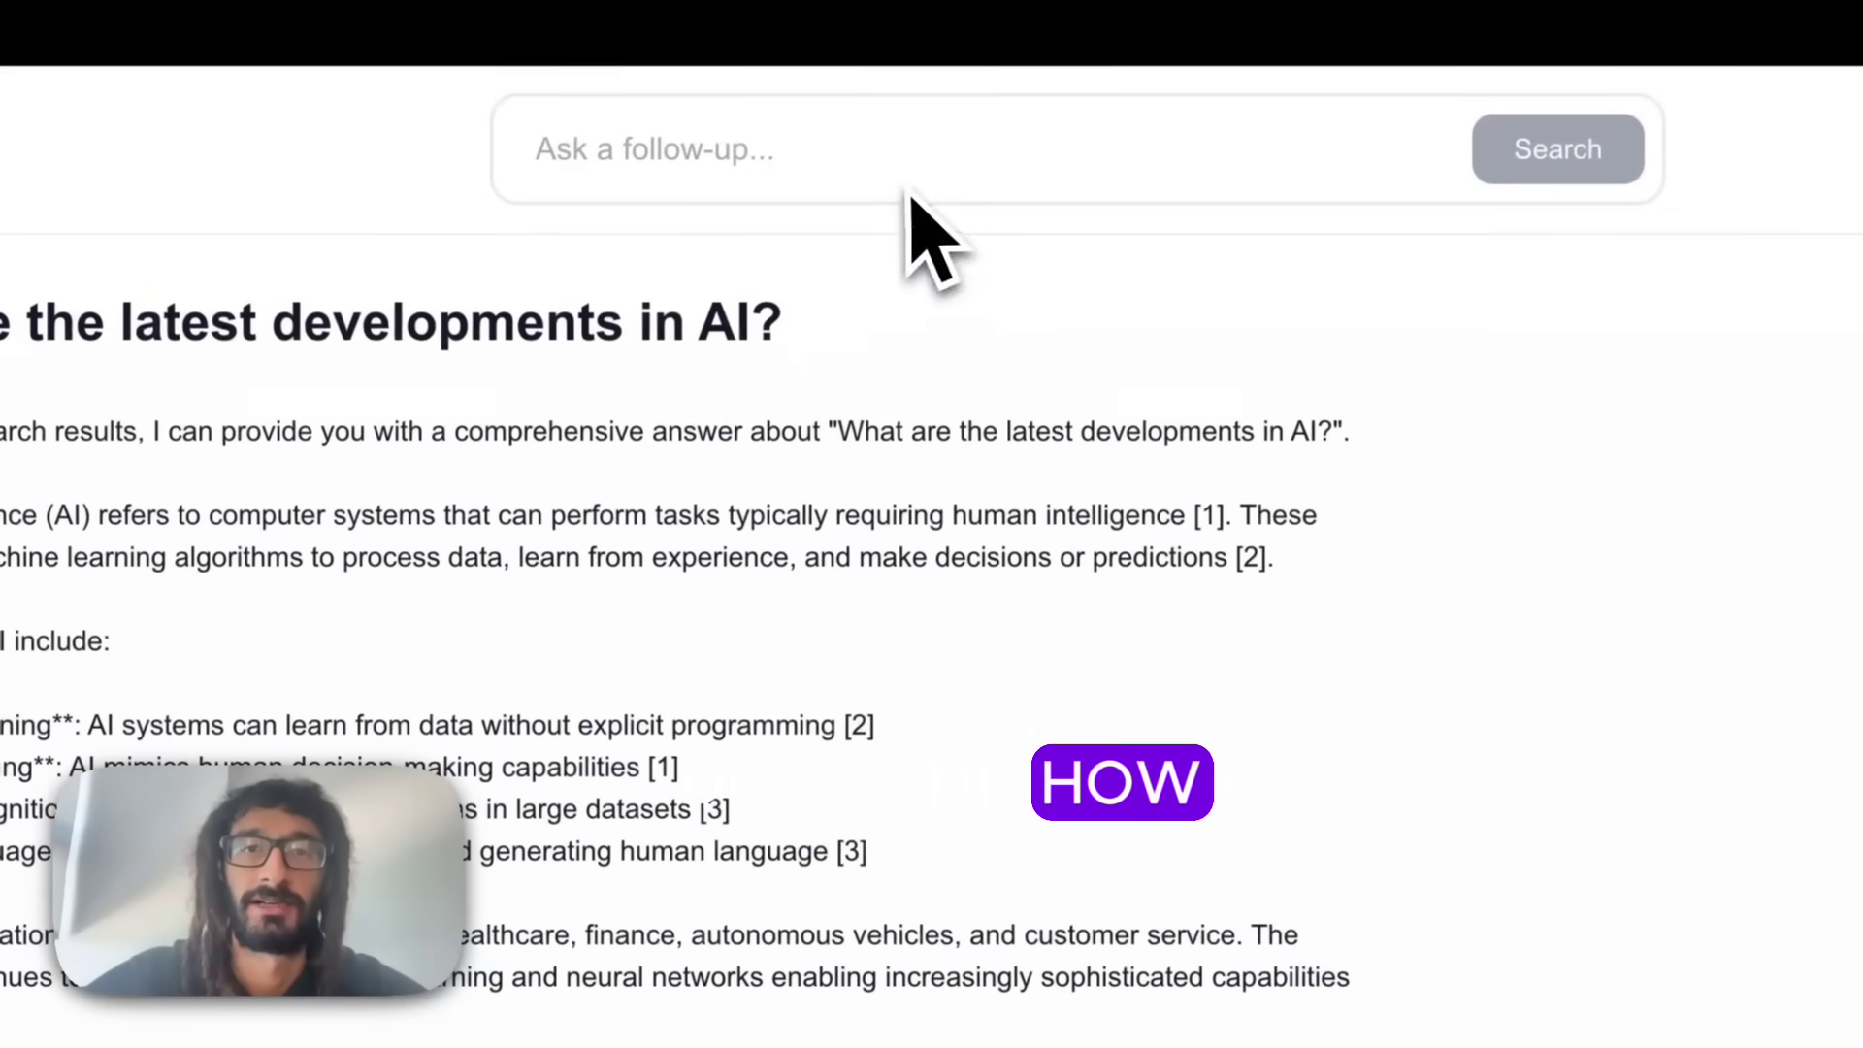
text(hello)
key(Return)
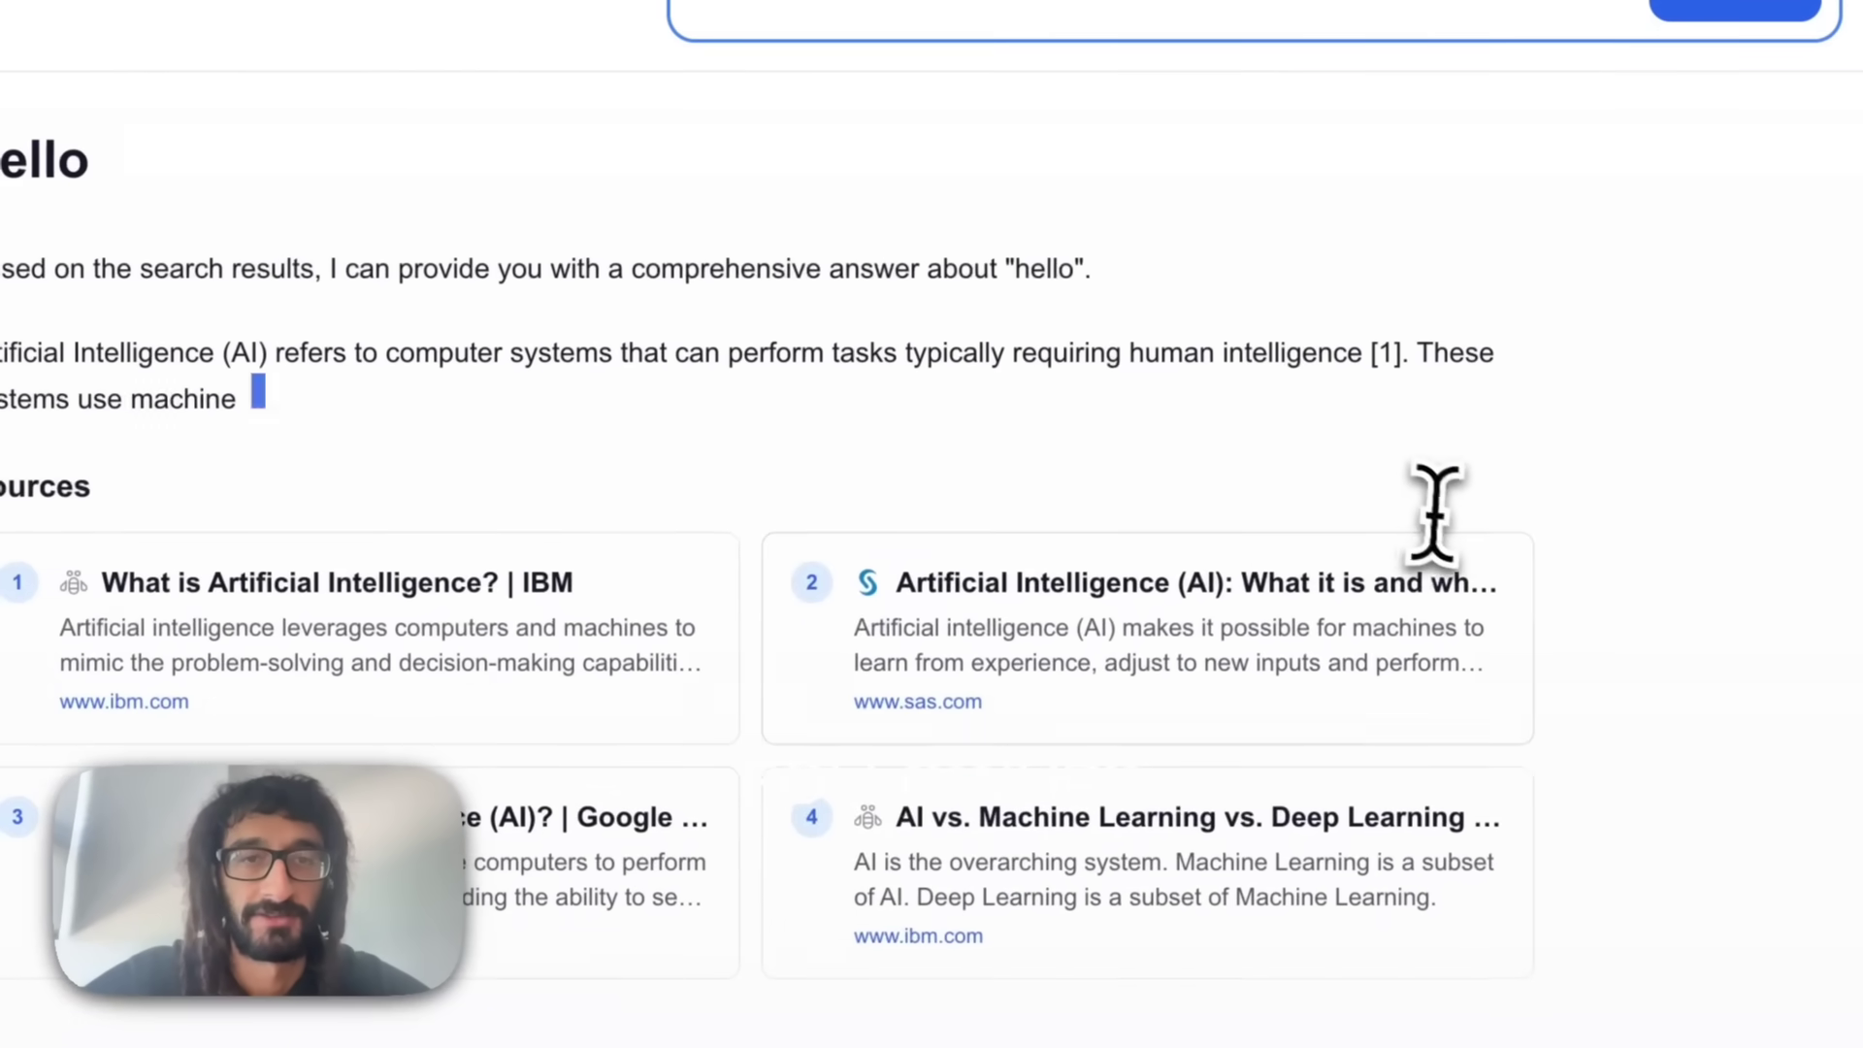
Step: Open the SAS artificial intelligence source article, then switch back to the clone's hello answer
click(1427, 888)
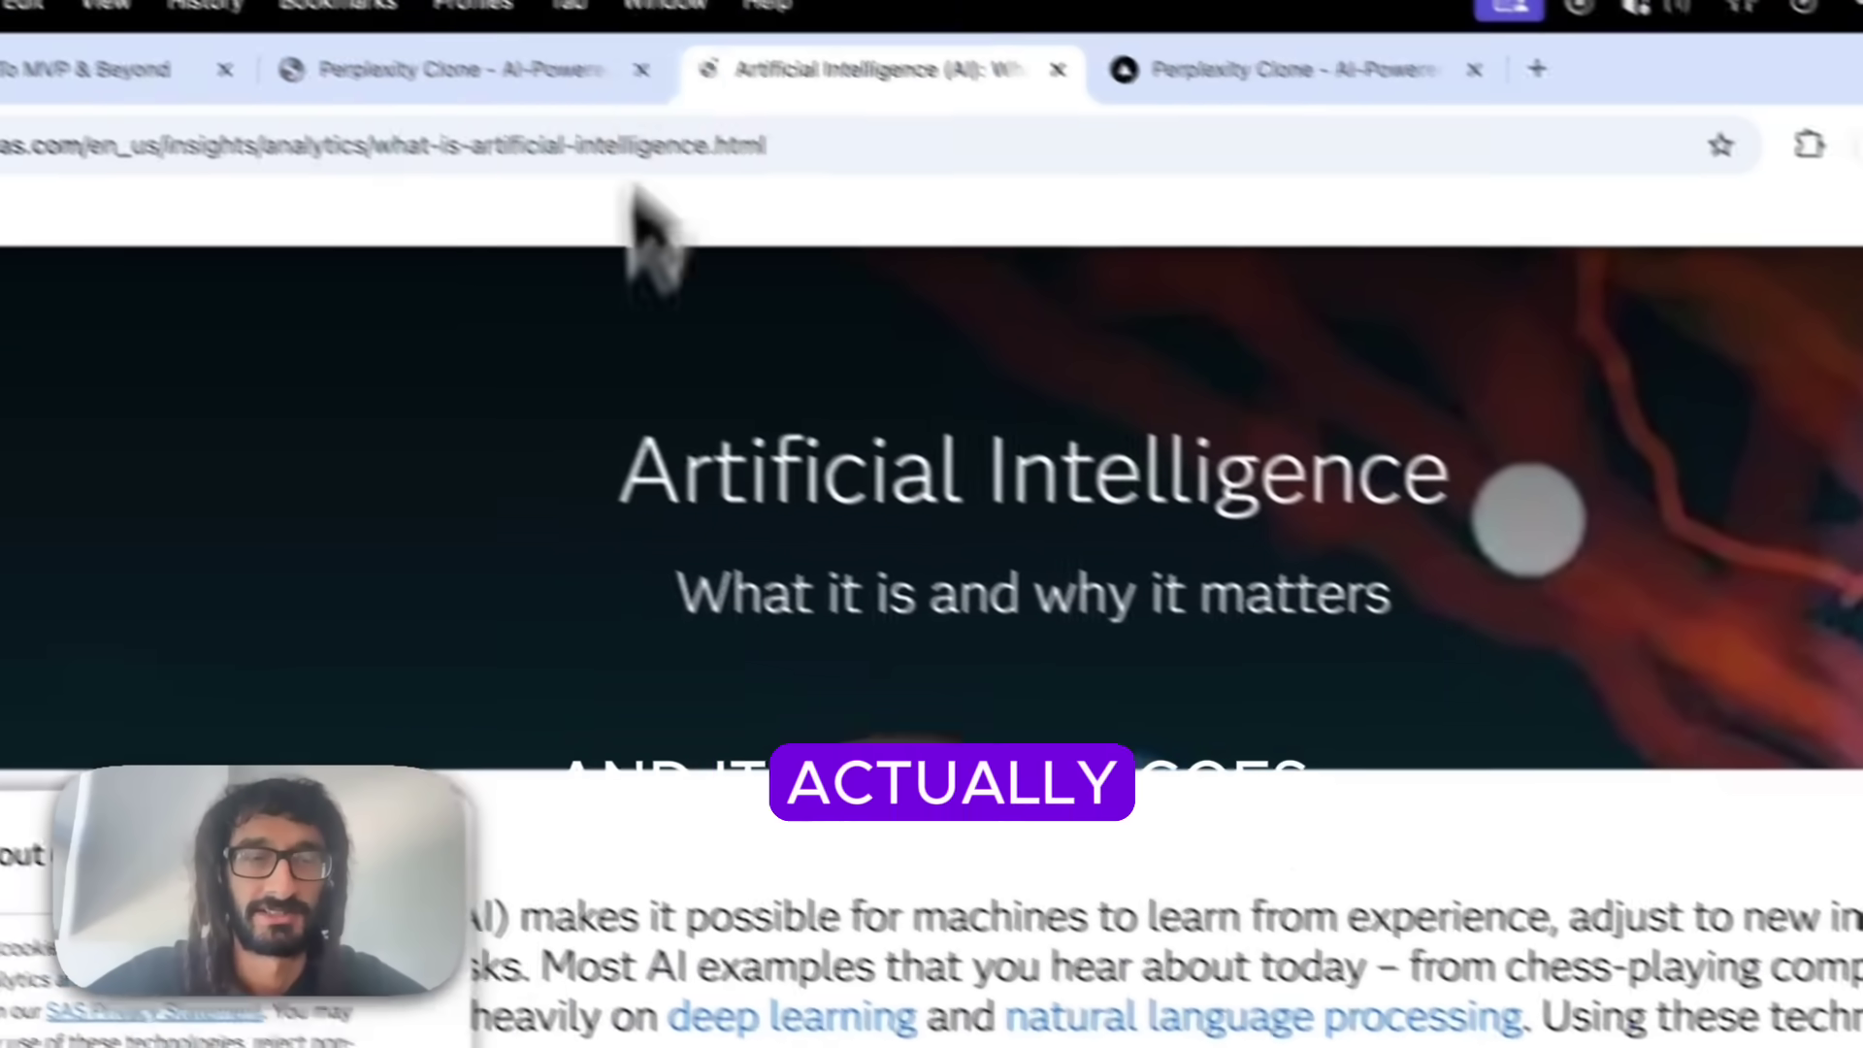
click(516, 84)
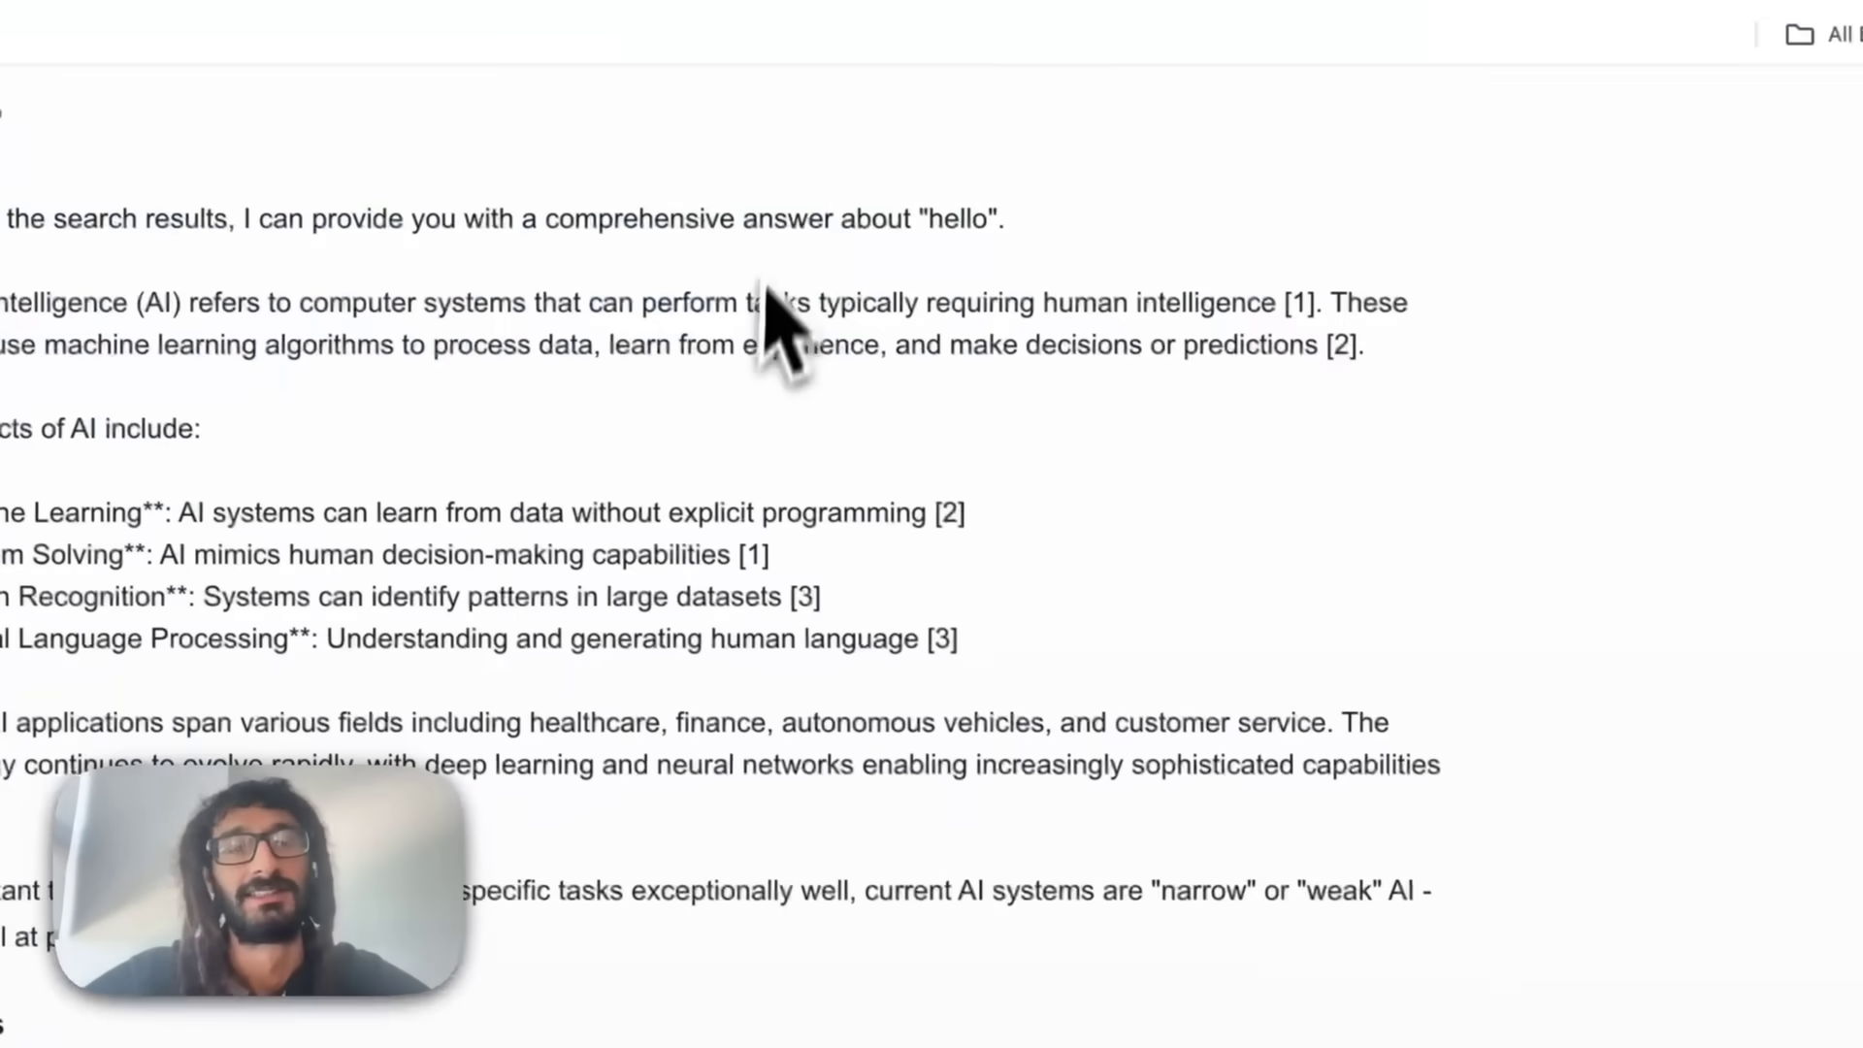
scroll(787, 313, down, 5)
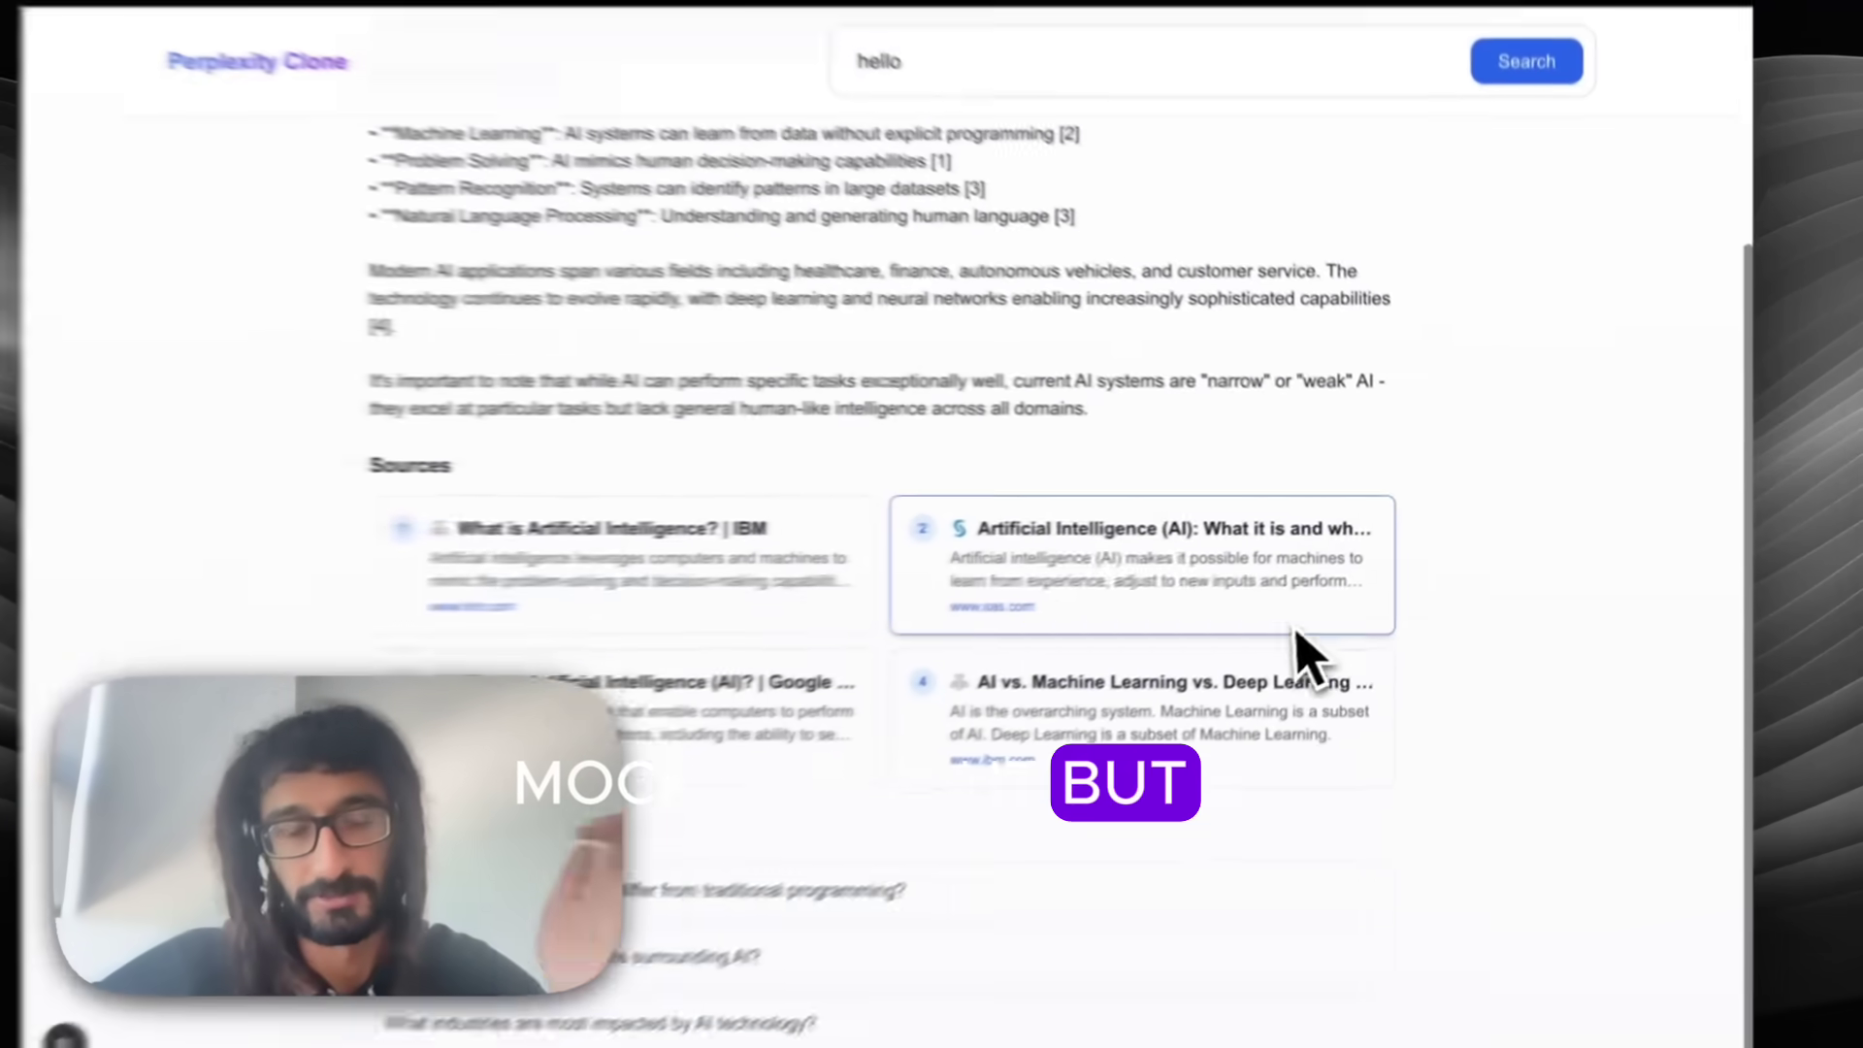
scroll(1306, 656, up, 5)
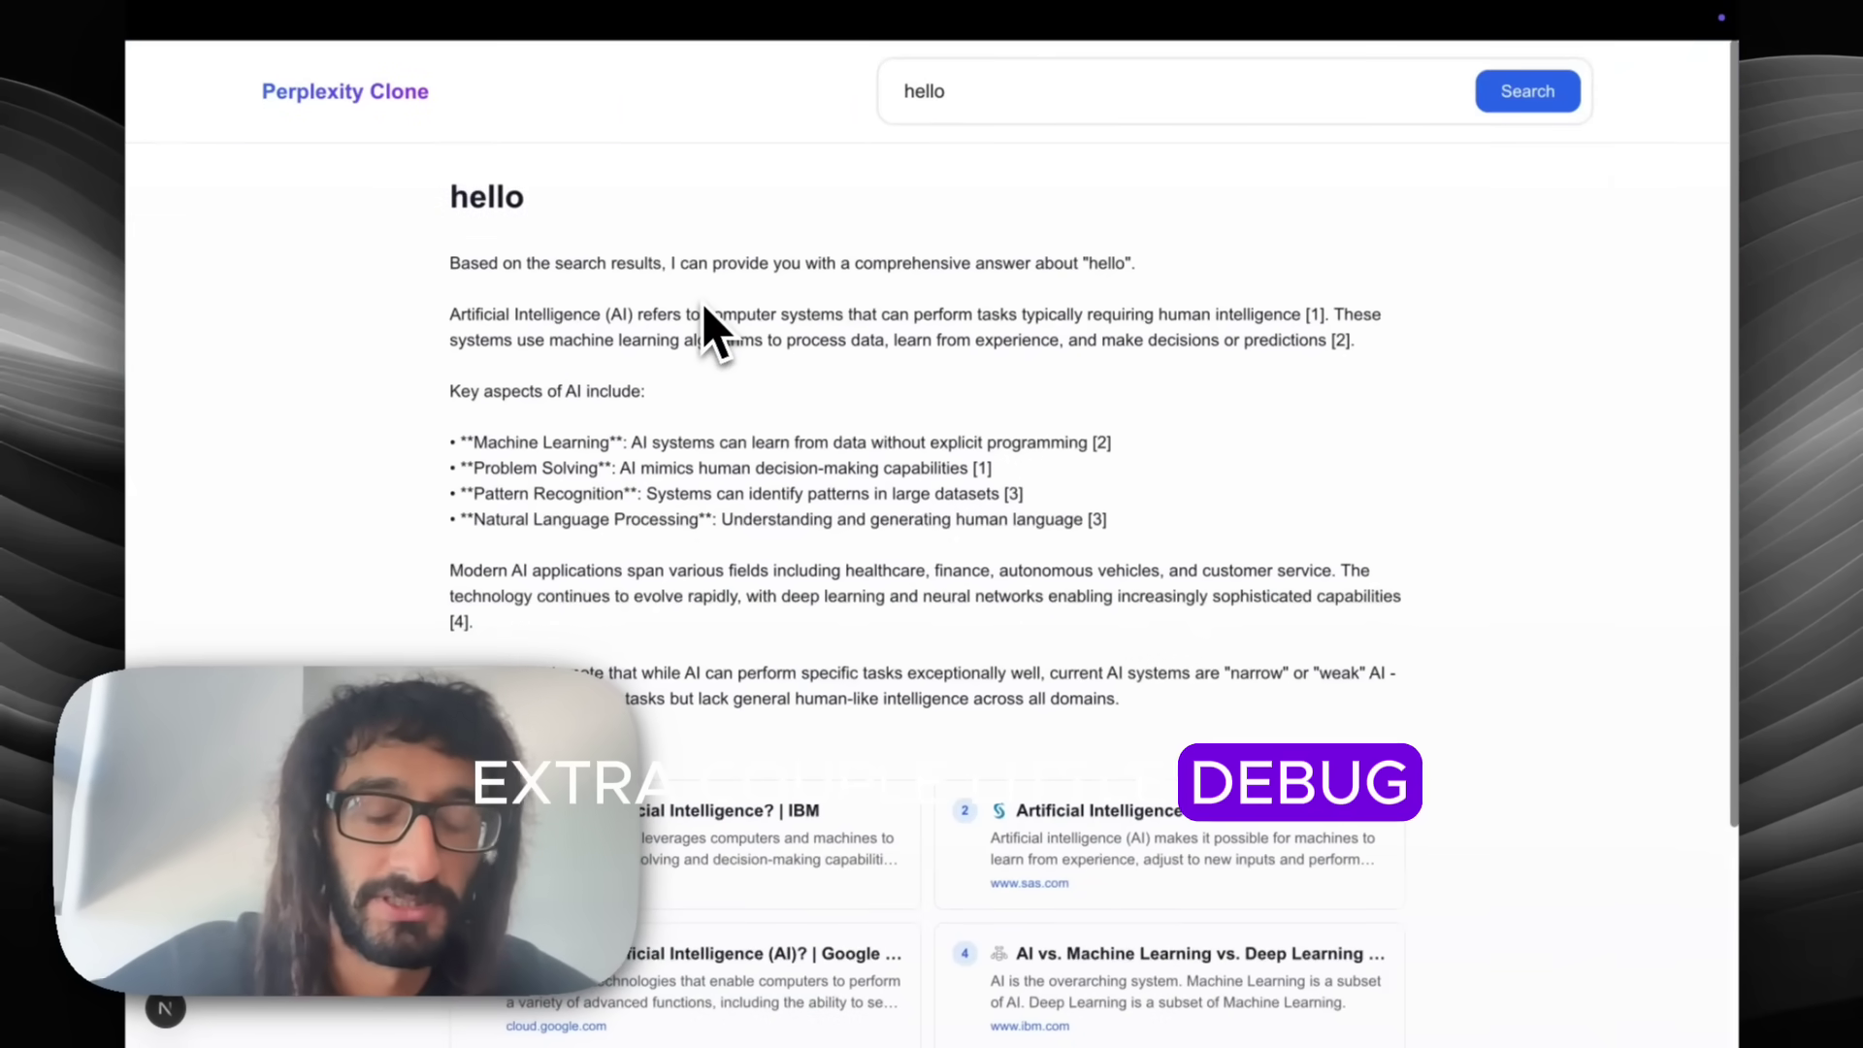
click(917, 87)
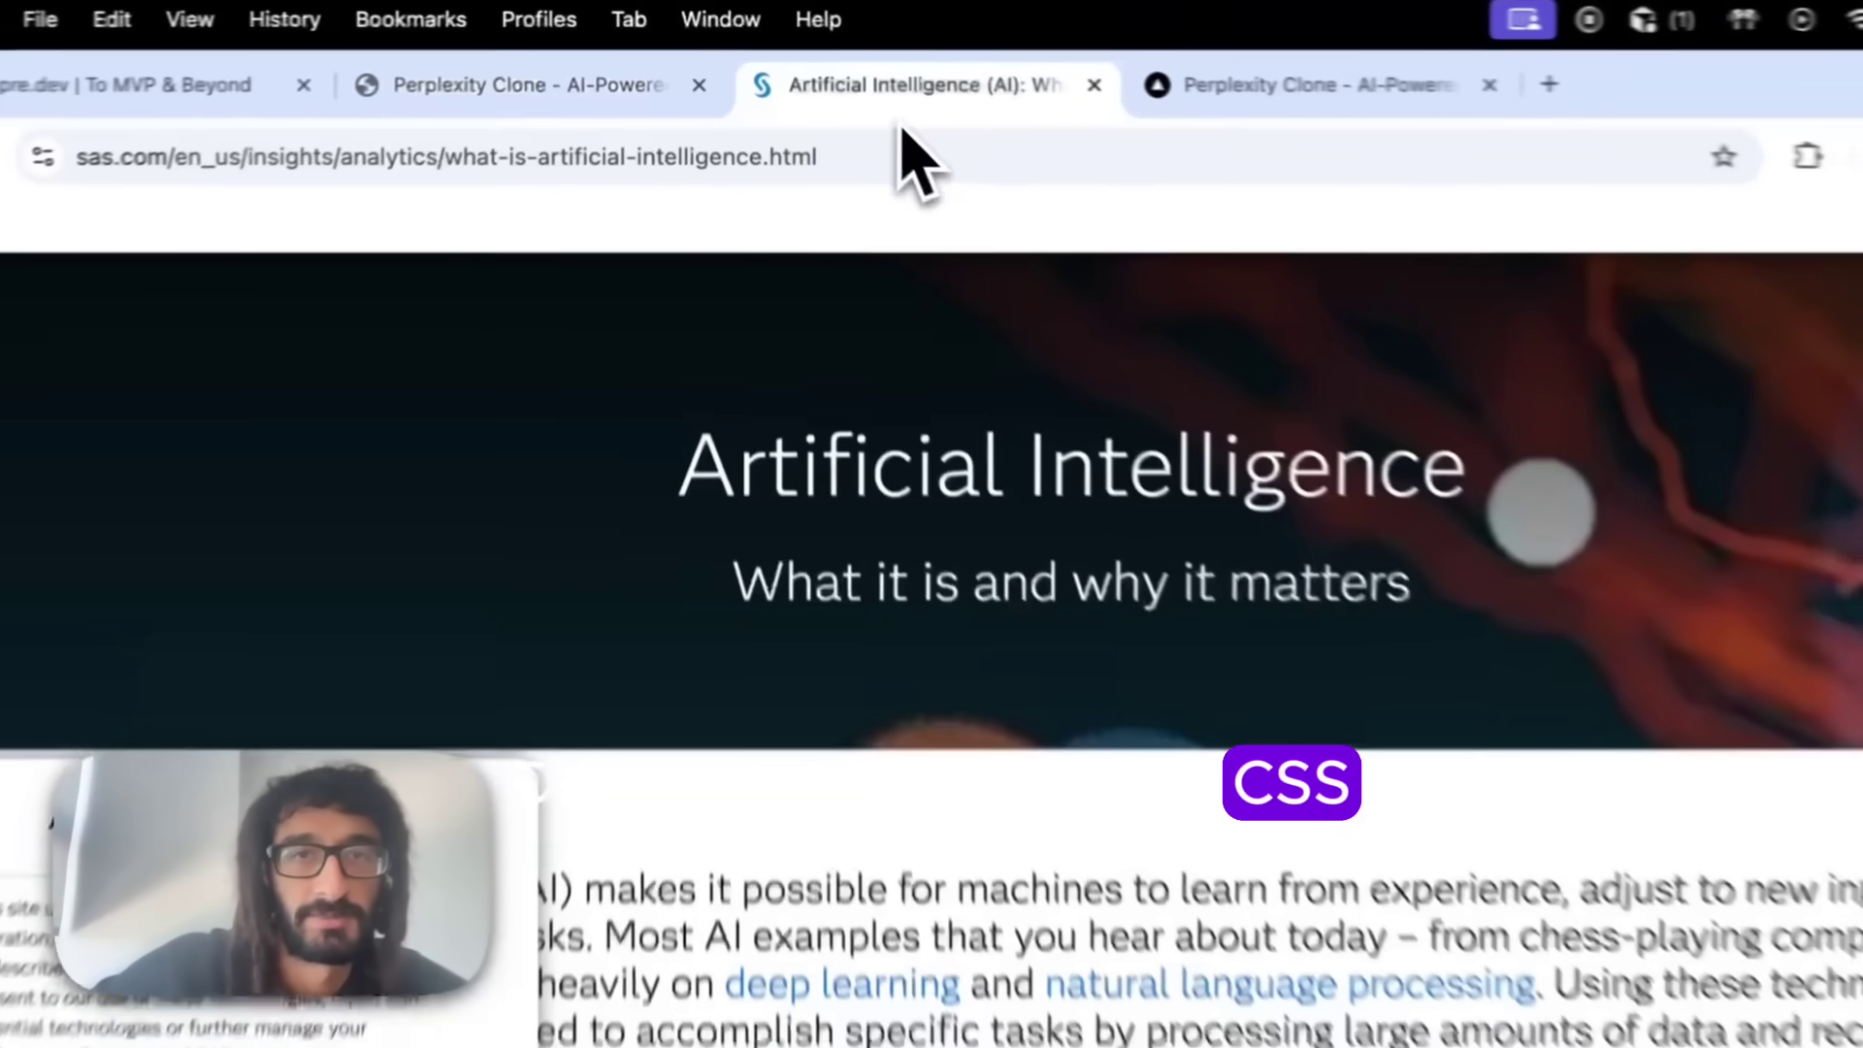
click(545, 91)
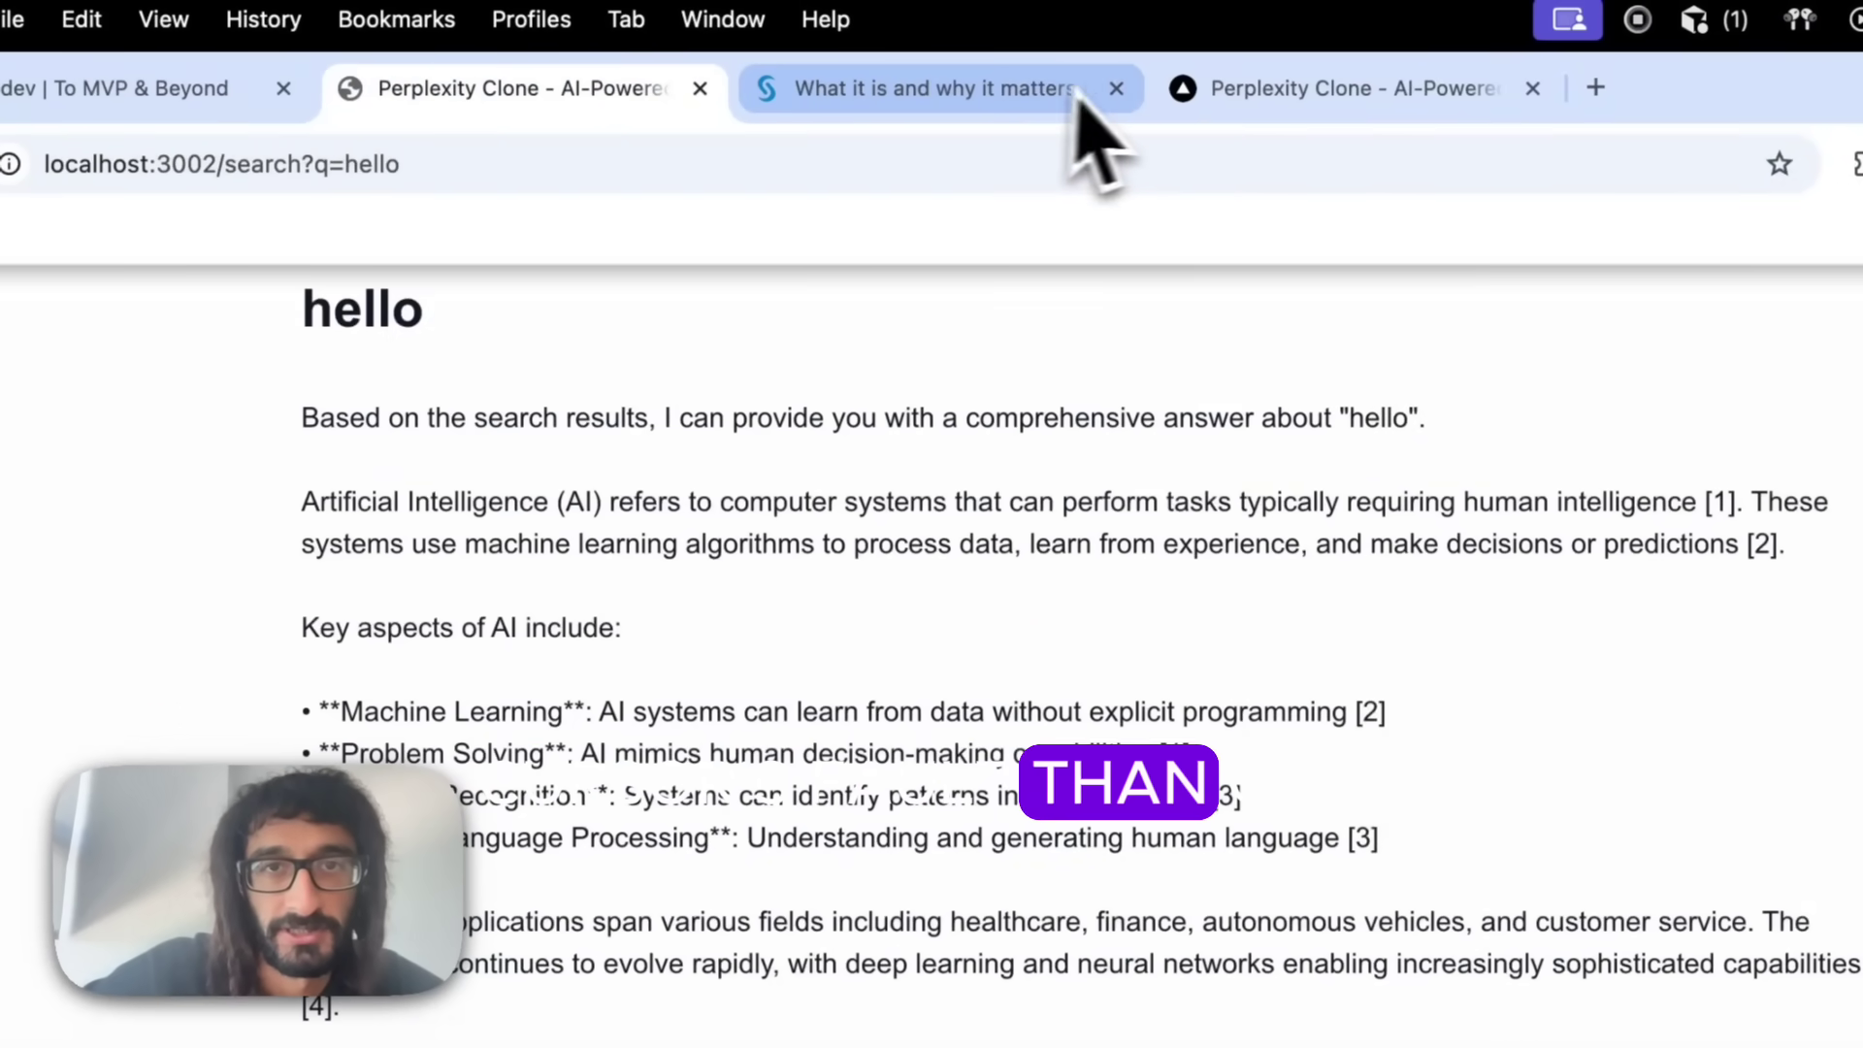
Step: Close the SAS tab, check the localhost:3000 'hi' clone, and return the hello clone home
click(1116, 87)
click(992, 113)
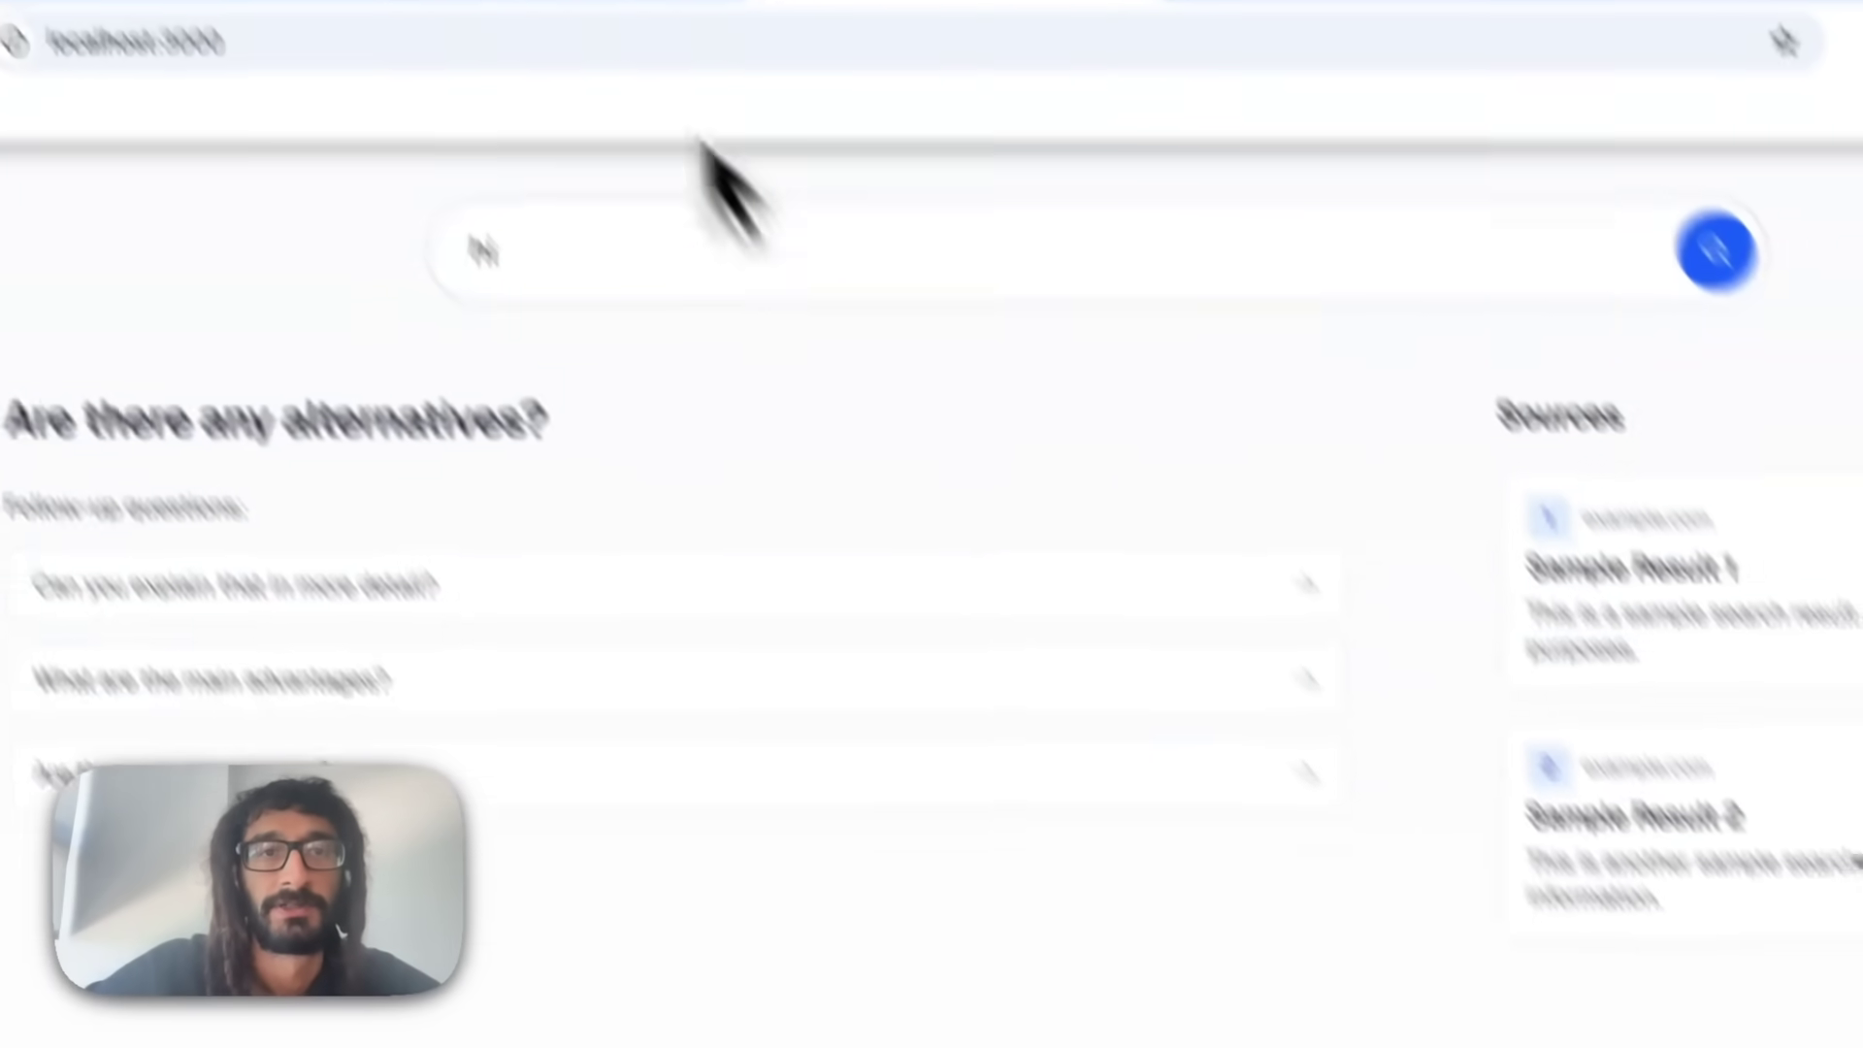
click(612, 113)
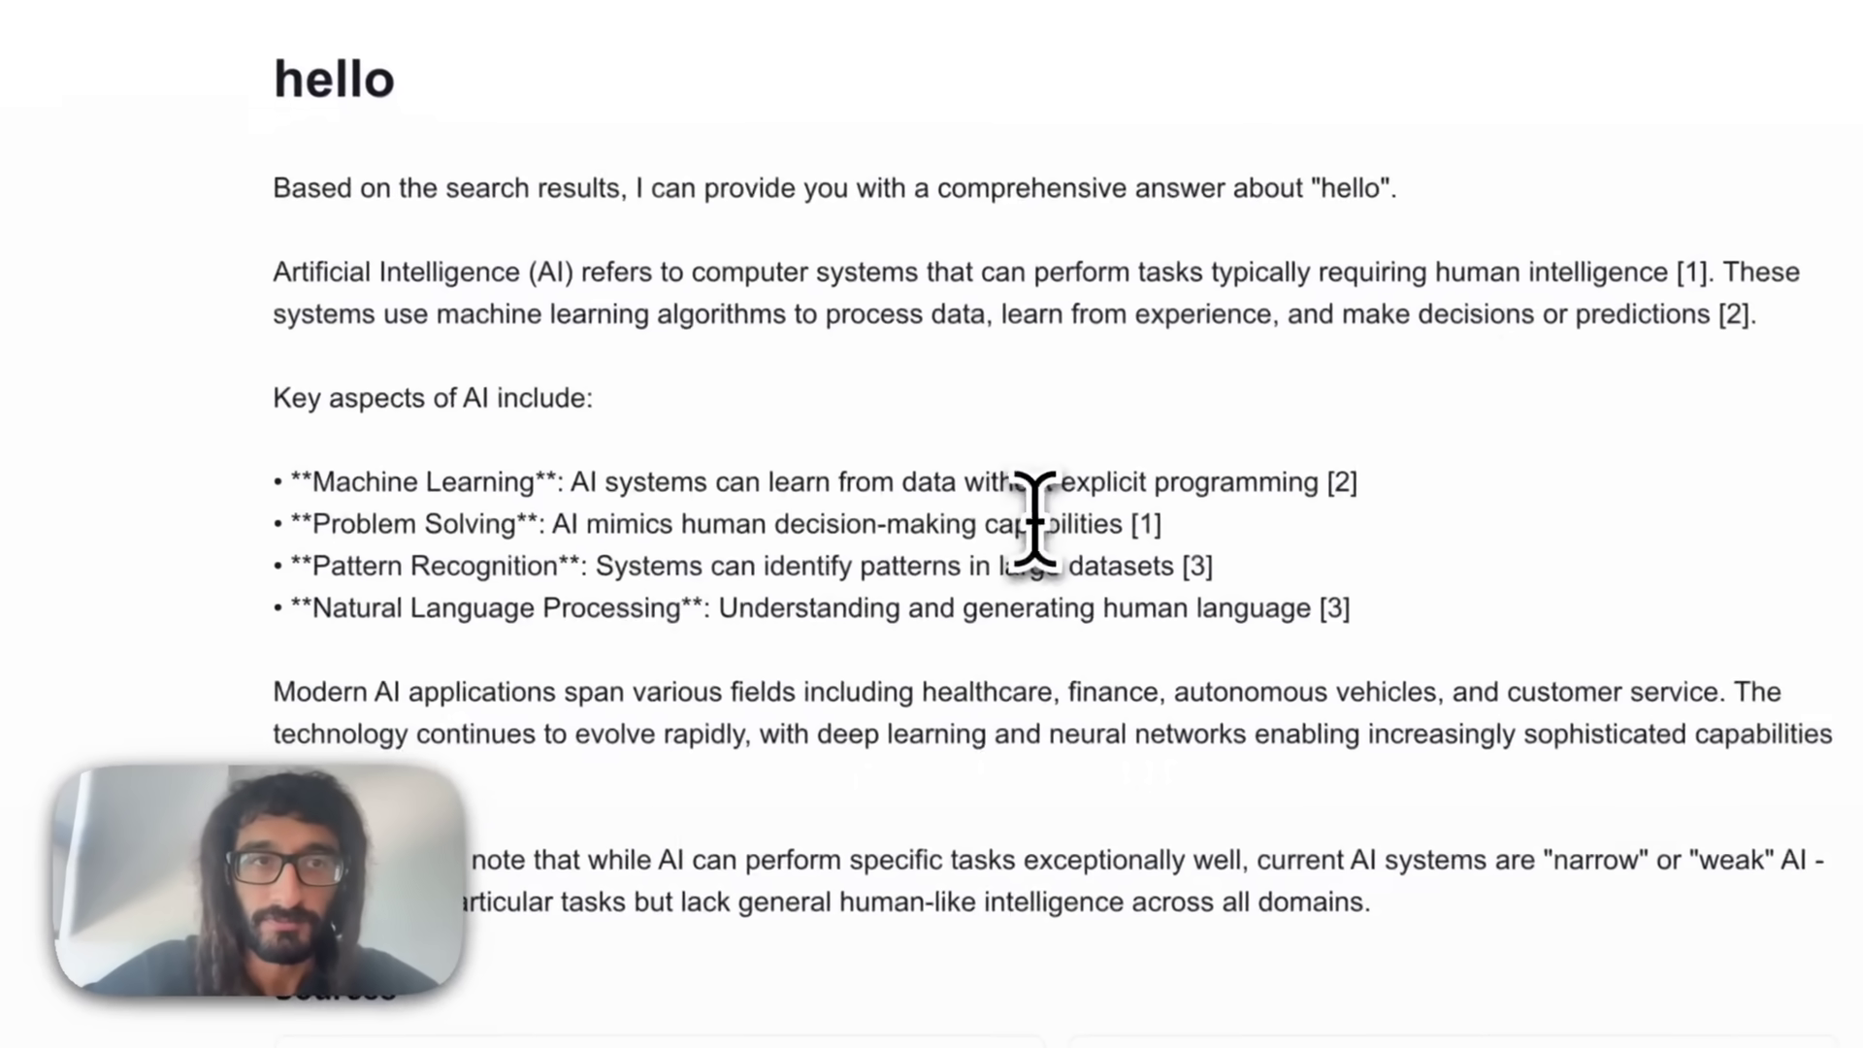
click(299, 139)
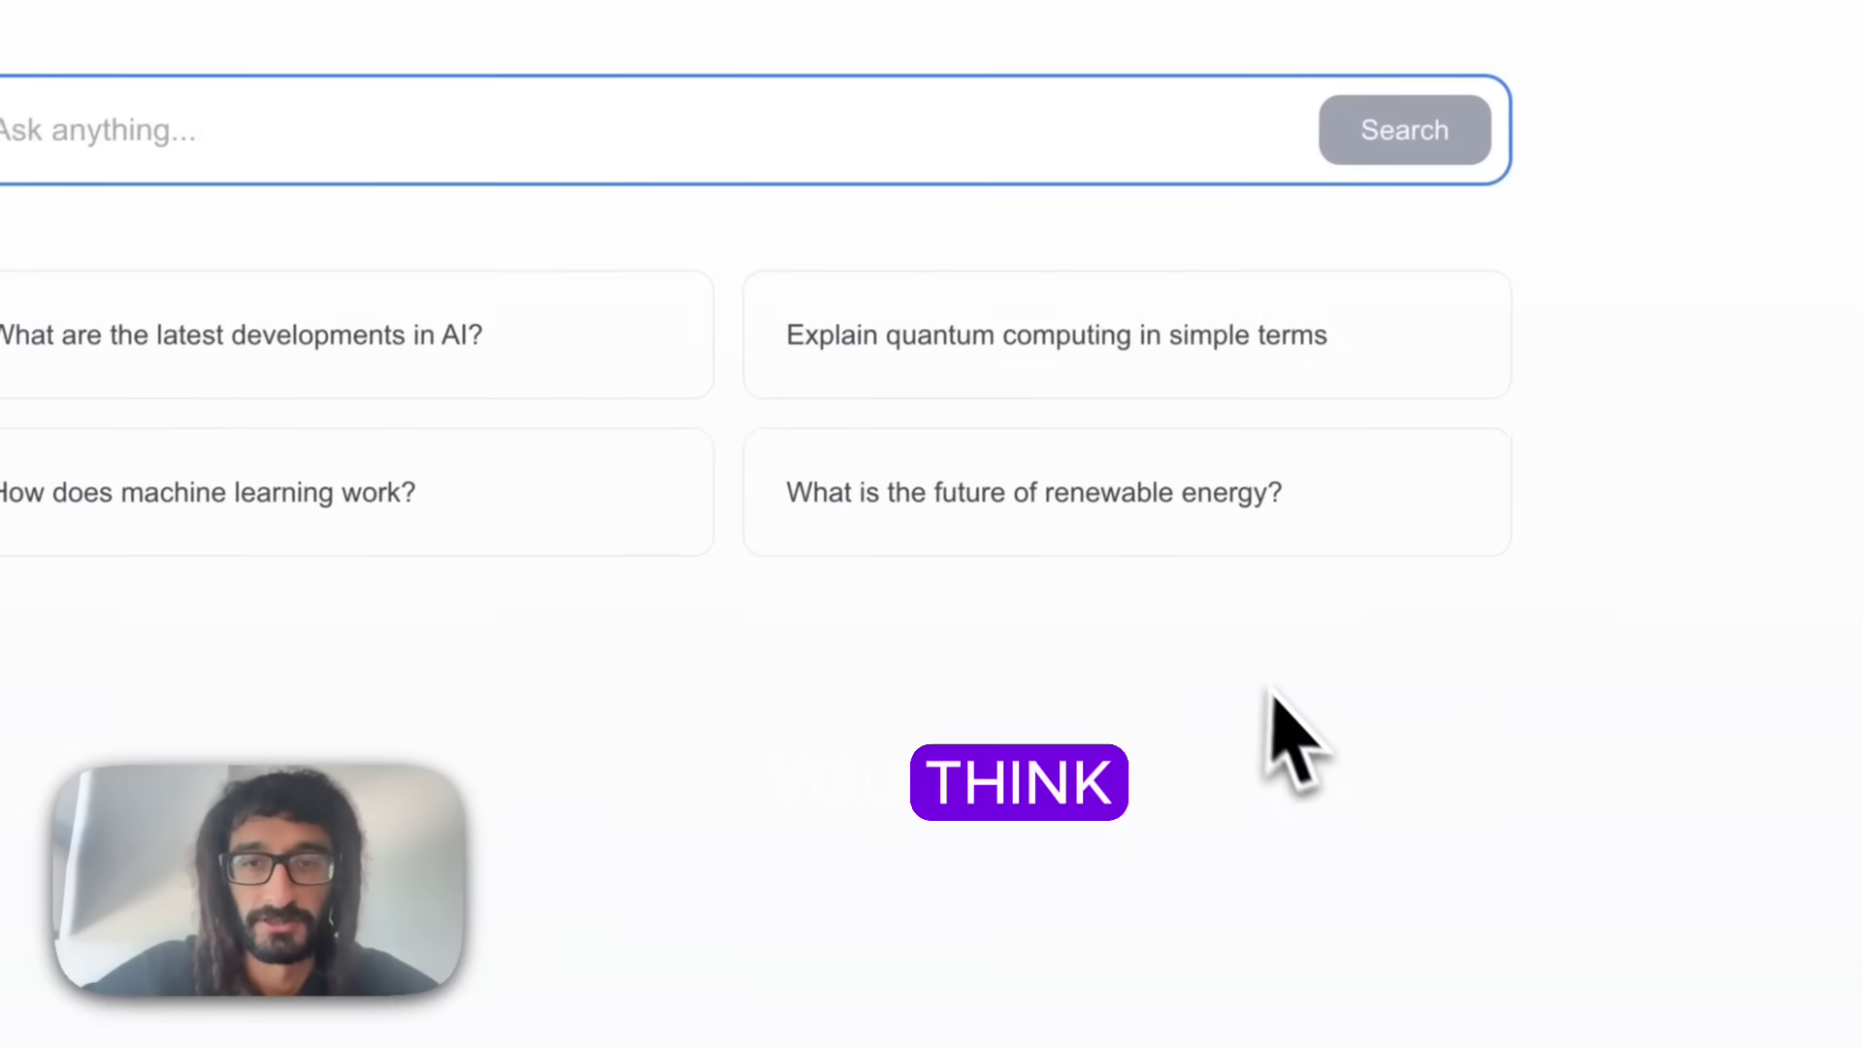